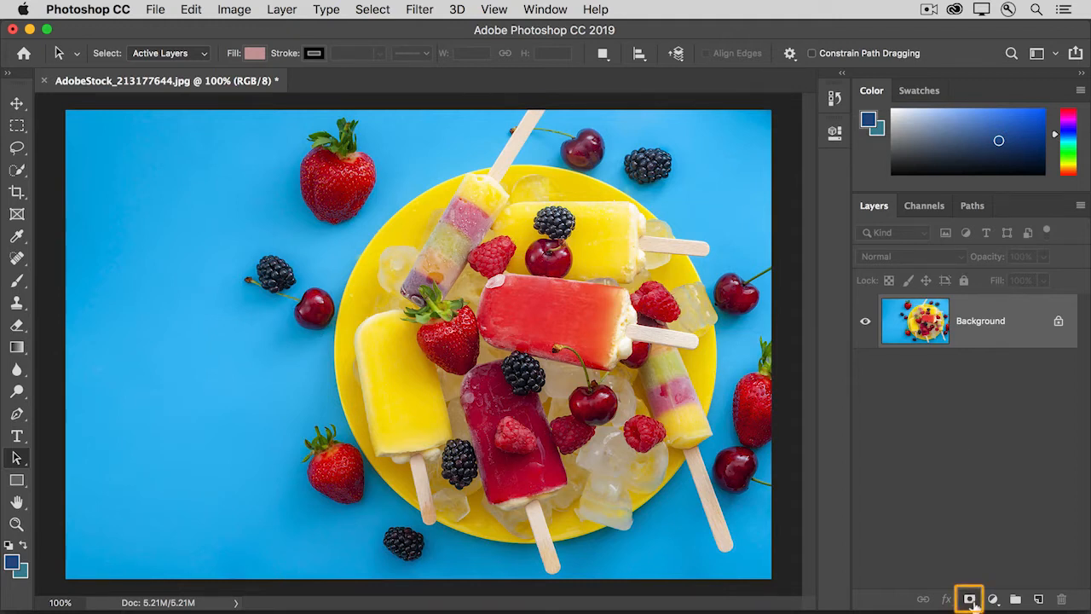
- Add a layer mask to the popsicle photo and paint two areas black with a soft 70 px brush to hide them
left_click(970, 600)
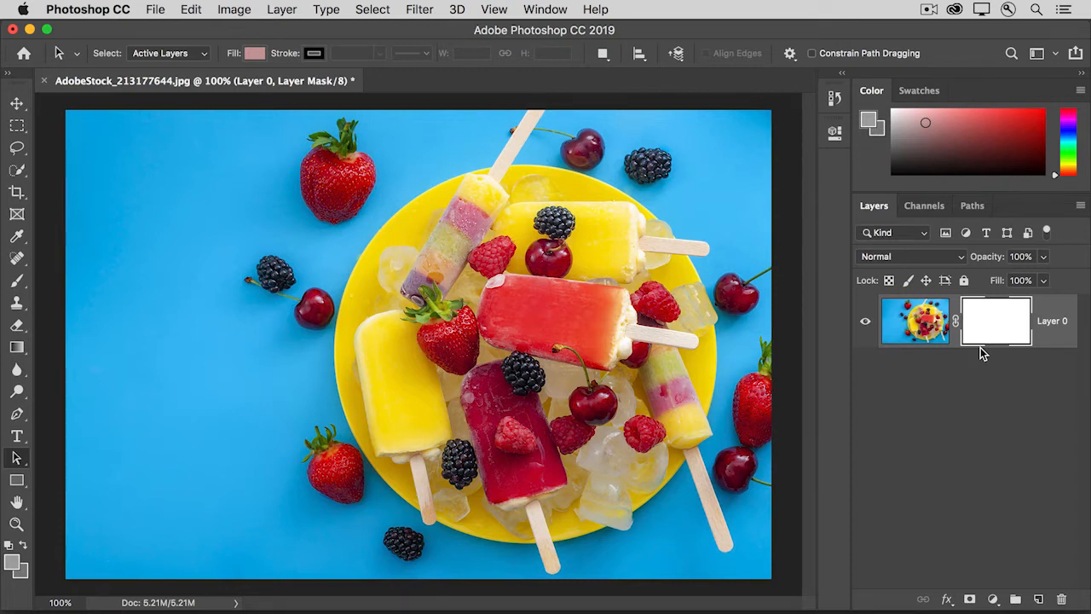
left_click(17, 282)
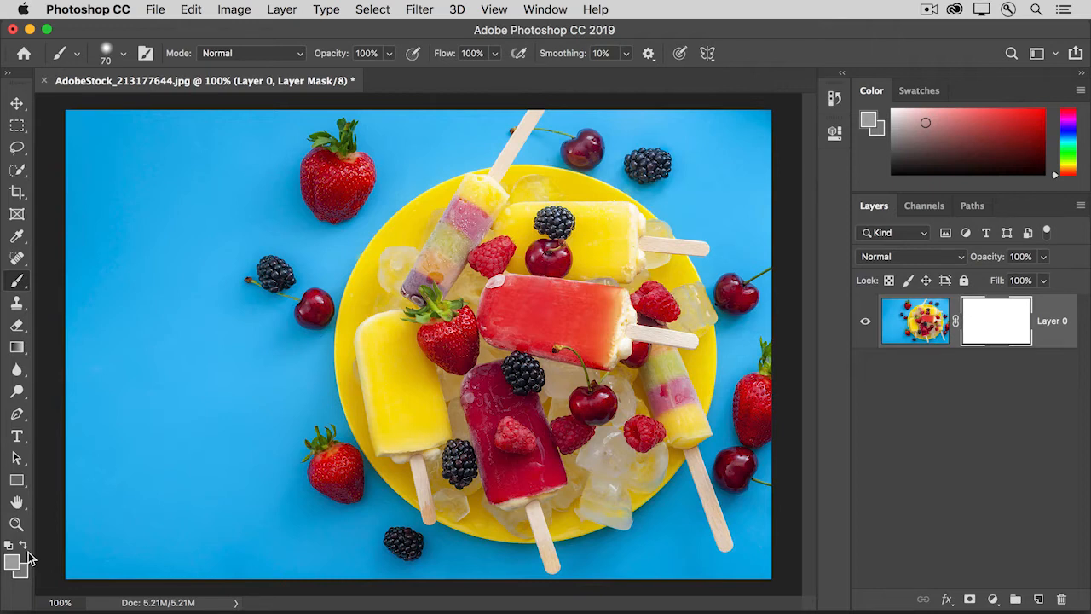
key("d")
key("x")
mouse_move(126, 167)
left_mouse_down()
mouse_move(147, 174)
mouse_move(152, 247)
mouse_move(123, 281)
left_mouse_up()
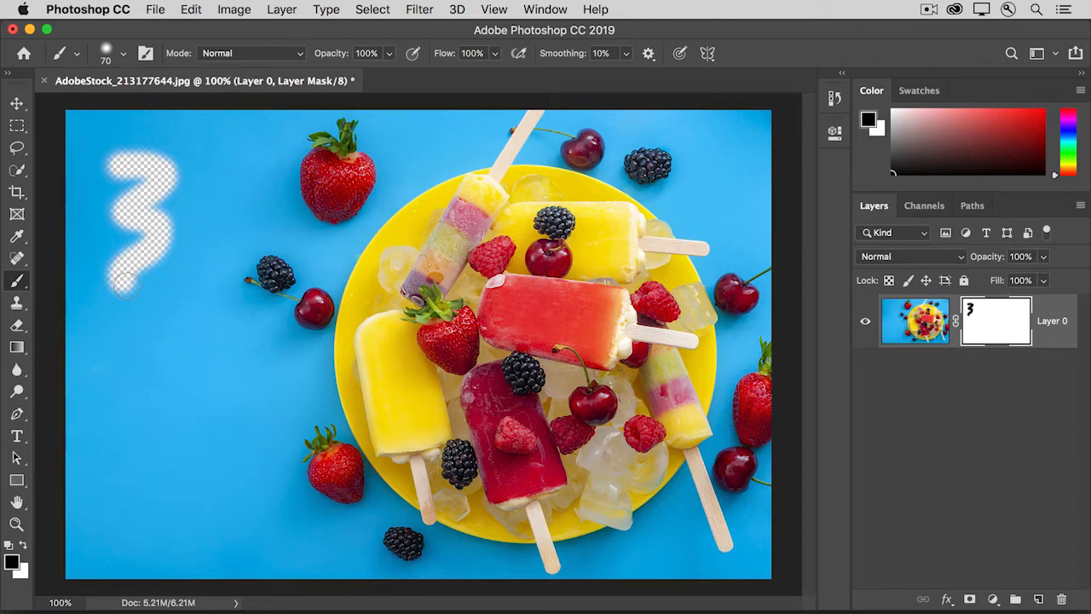
mouse_move(245, 274)
left_mouse_down()
mouse_move(283, 268)
mouse_move(265, 286)
mouse_move(287, 280)
mouse_move(298, 319)
mouse_move(318, 315)
mouse_move(321, 328)
mouse_move(340, 311)
mouse_move(327, 311)
mouse_move(342, 350)
left_mouse_up()
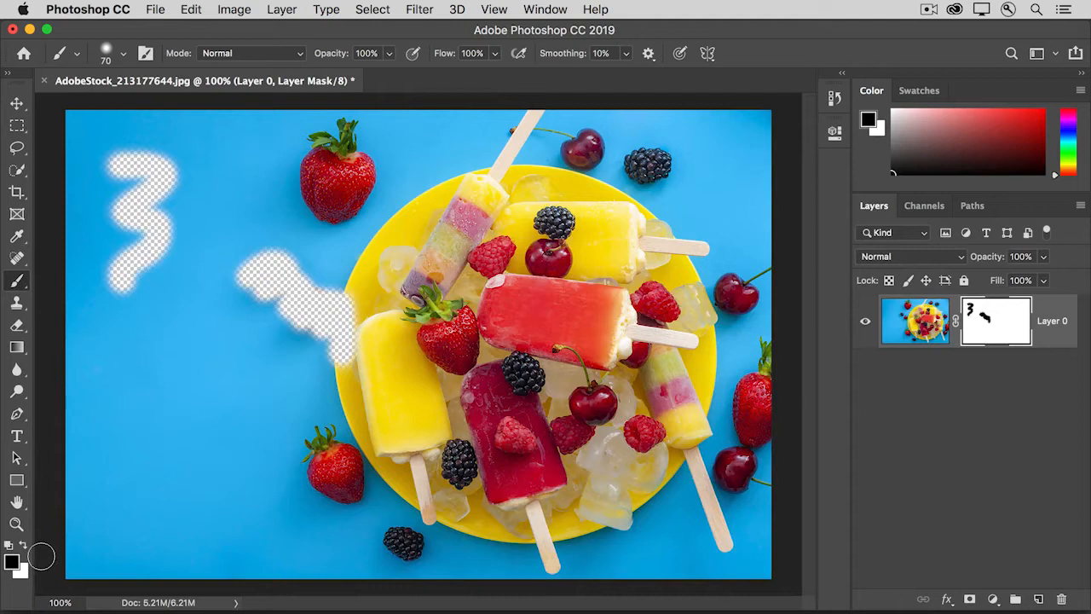
- Paint white on the mask to restore the plate's edge, view the mask on its own, and return to the image
key("x")
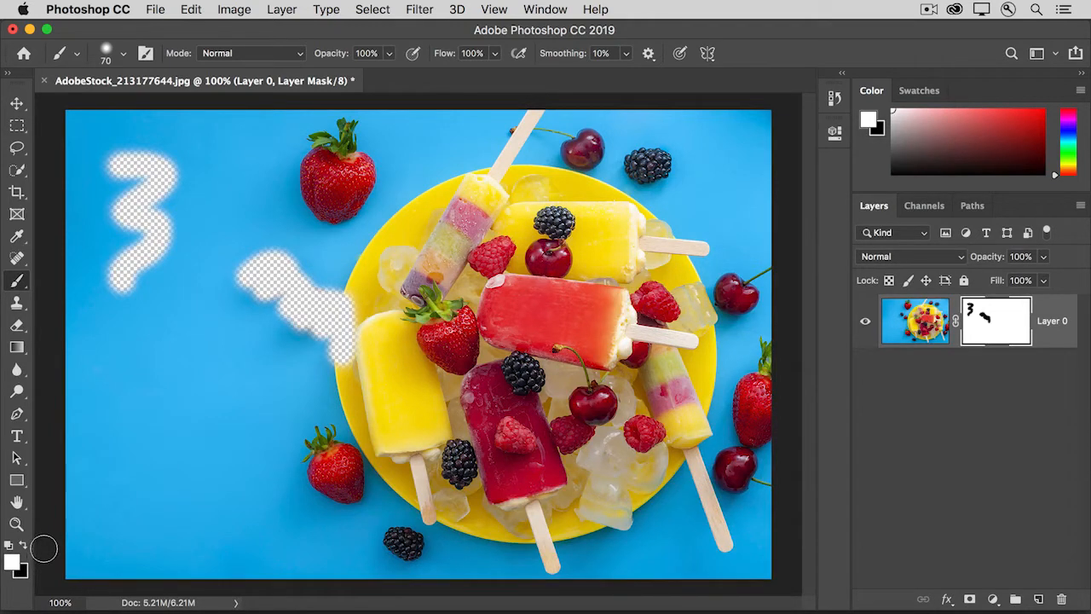
mouse_move(344, 349)
left_mouse_down()
mouse_move(355, 289)
mouse_move(351, 363)
mouse_move(327, 390)
left_mouse_up()
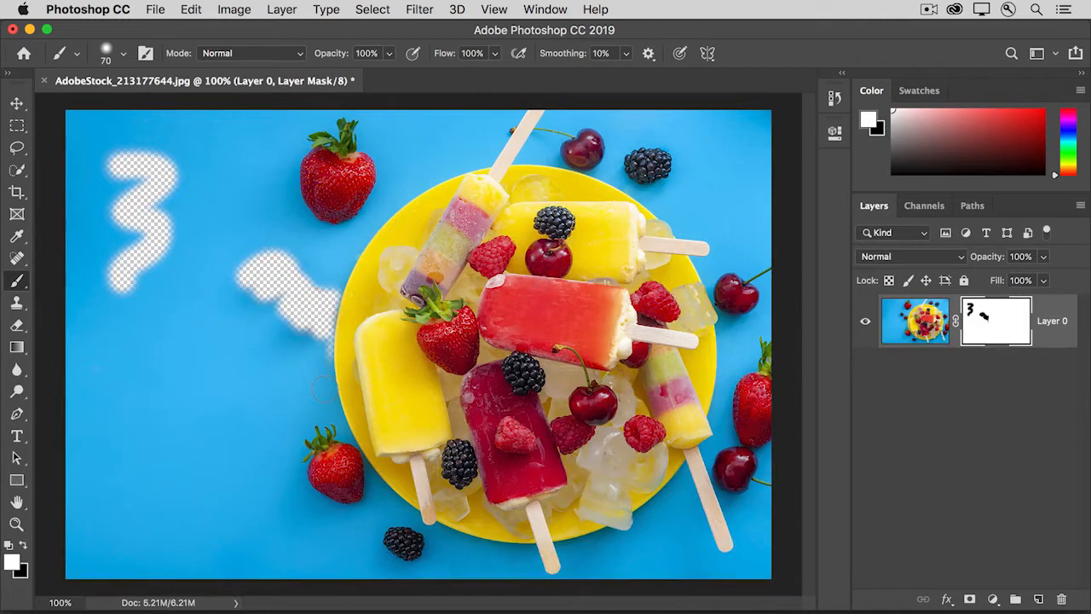
left_click(993, 336, "alt")
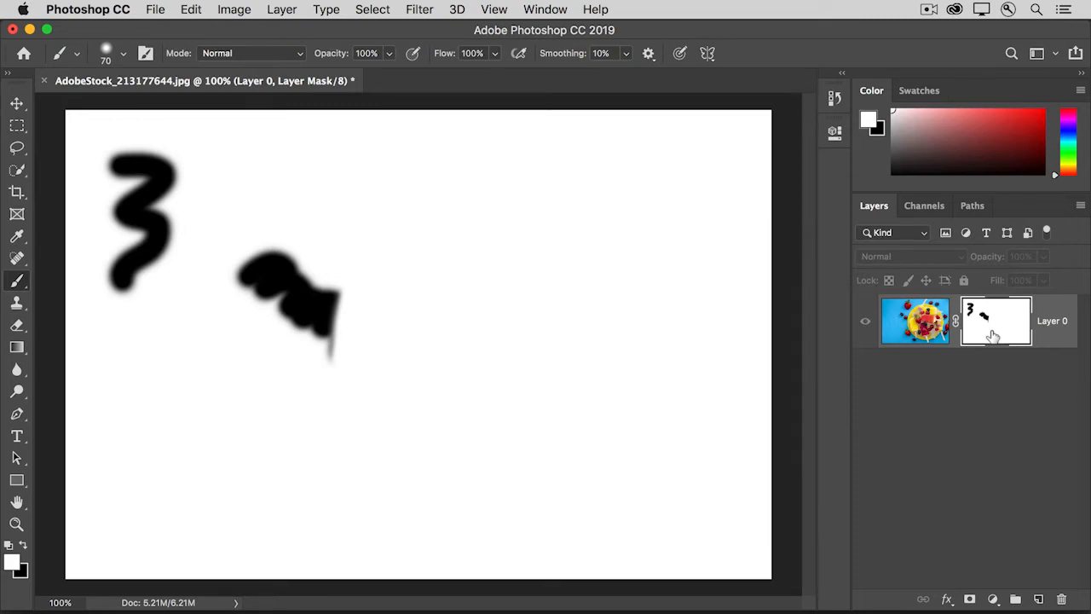
left_click(993, 335, "alt")
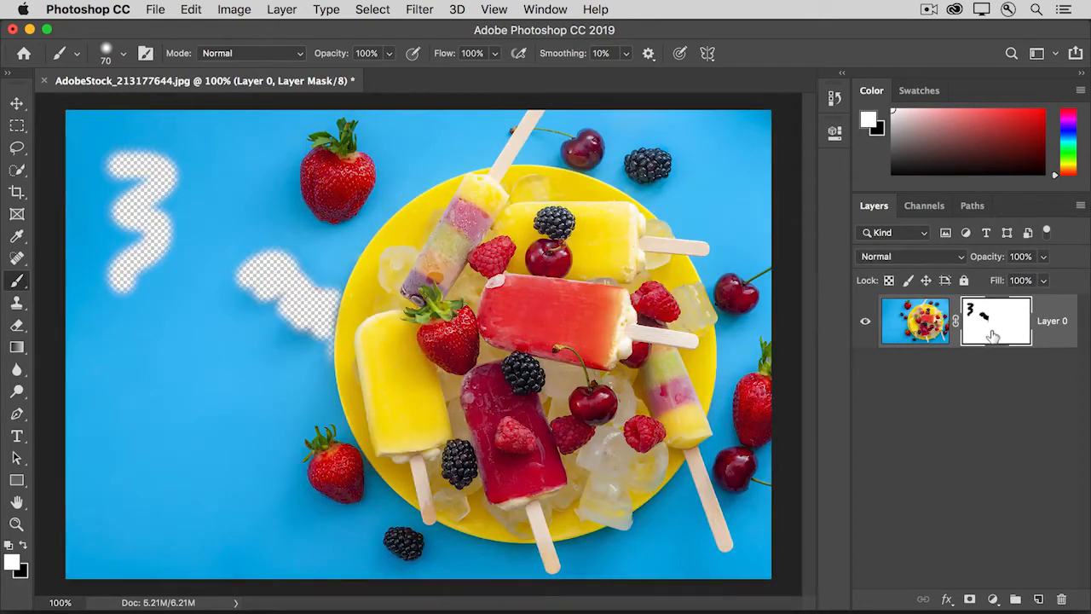
- Try to delete the layer mask from the popsicle photo
left_click_drag(993, 335, 1063, 588)
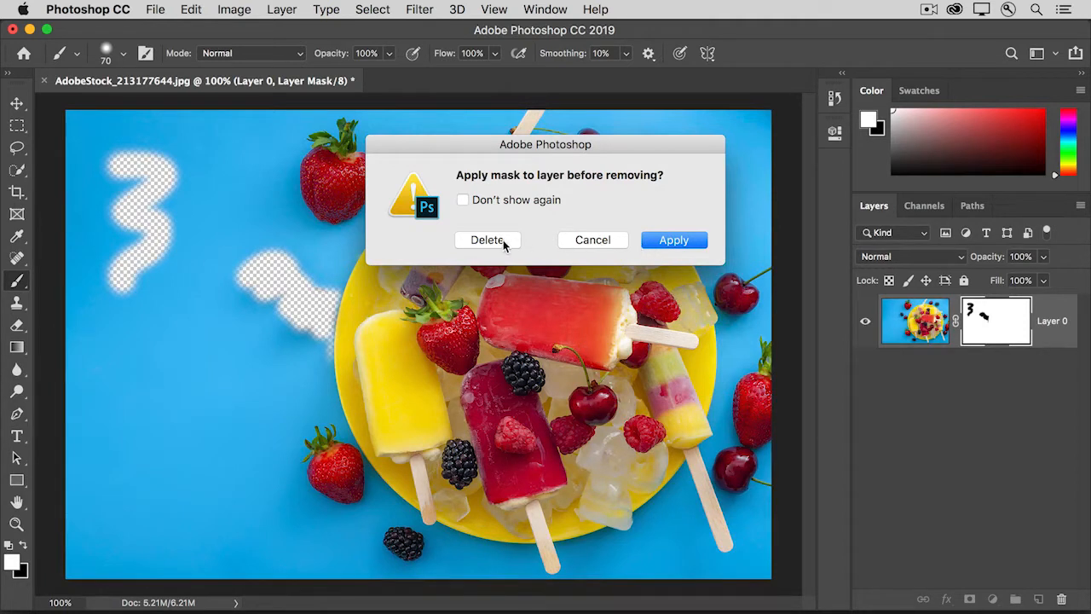
left_click(564, 240)
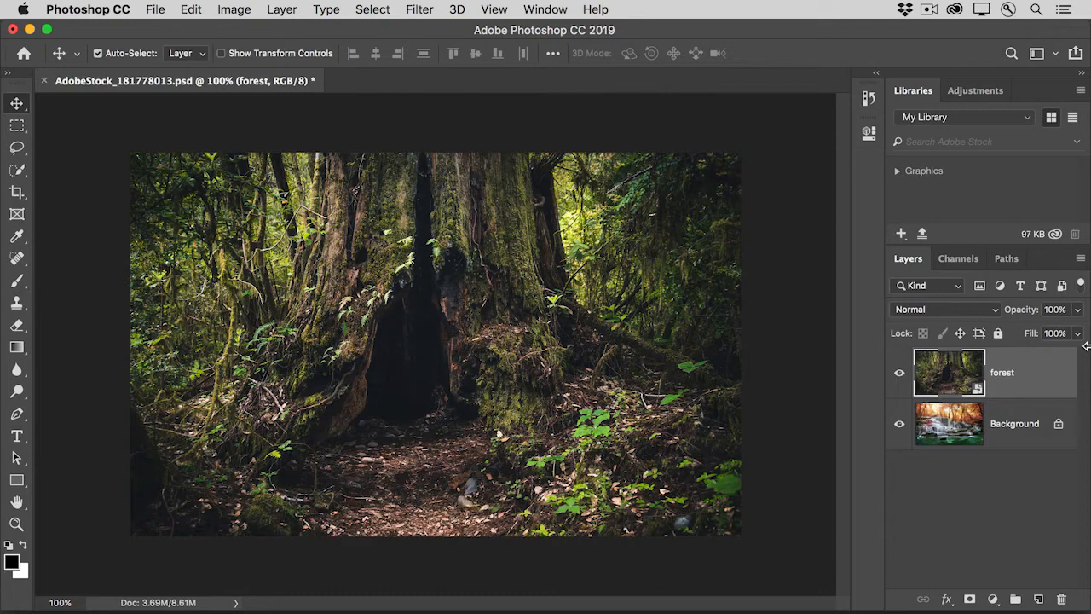
- Hide and show the forest layer to compare it with the waterfall background, and add a layer mask to the forest layer
left_click(900, 377)
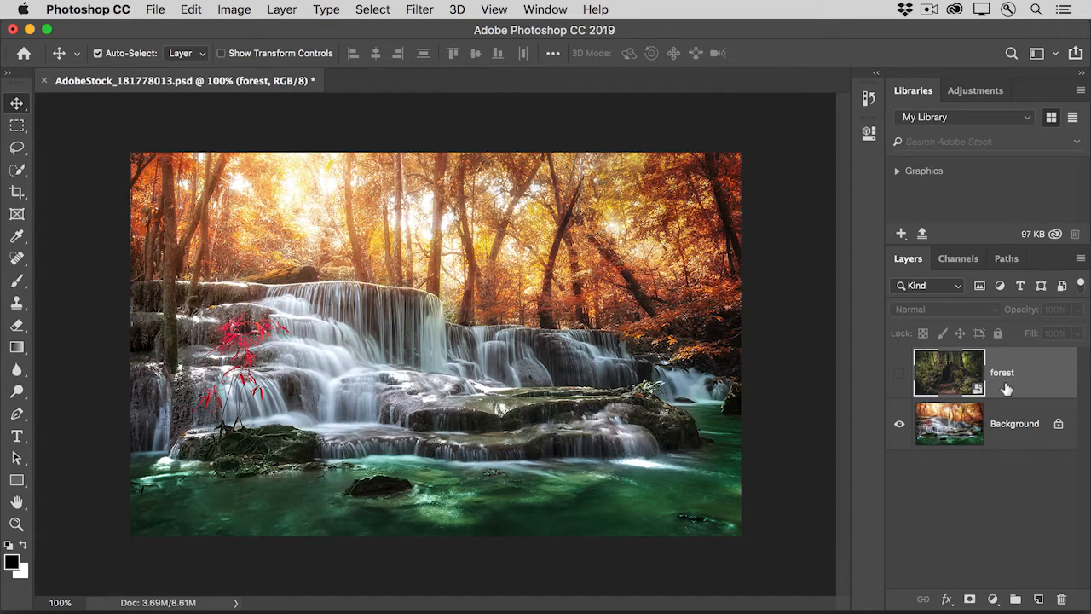
left_click(899, 375)
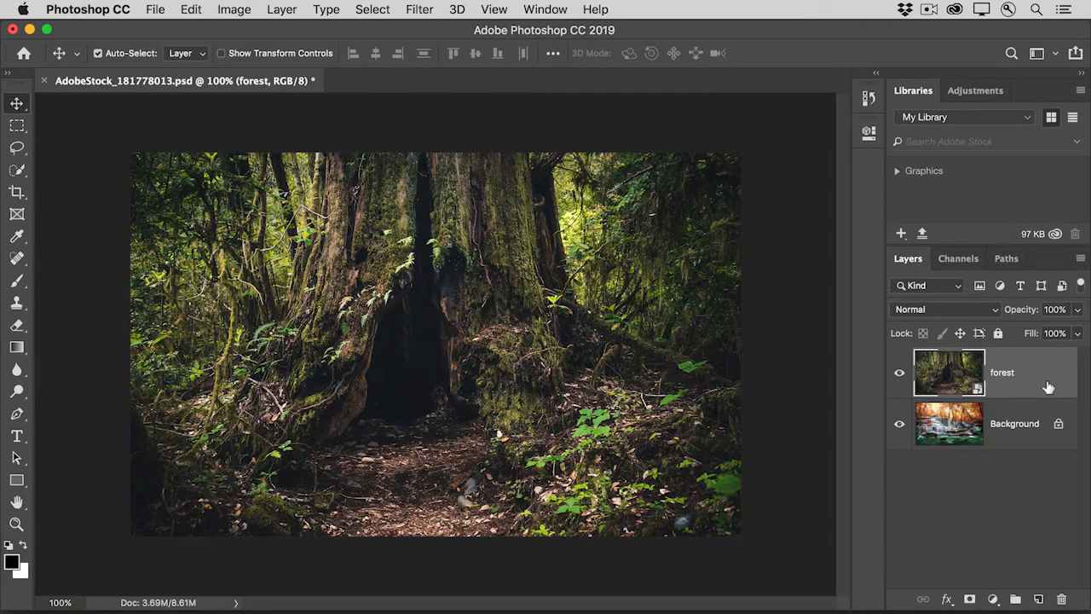
left_click(972, 599)
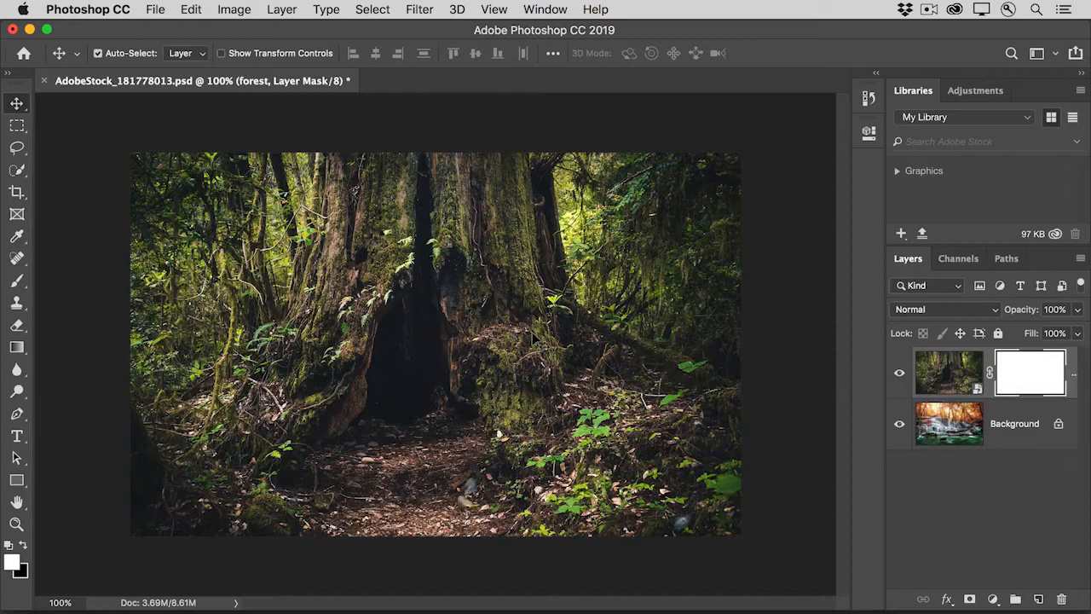
- Set up the Brush tool with a size of 81 px and a hardness of 19%
left_click(18, 286)
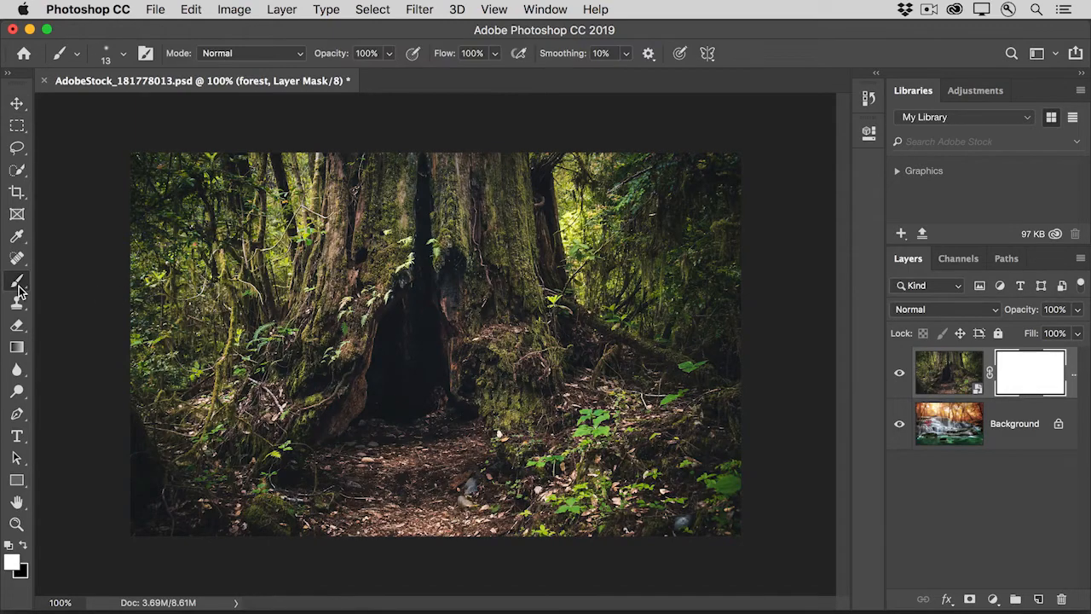
left_click(123, 54)
left_click_drag(104, 107, 138, 103)
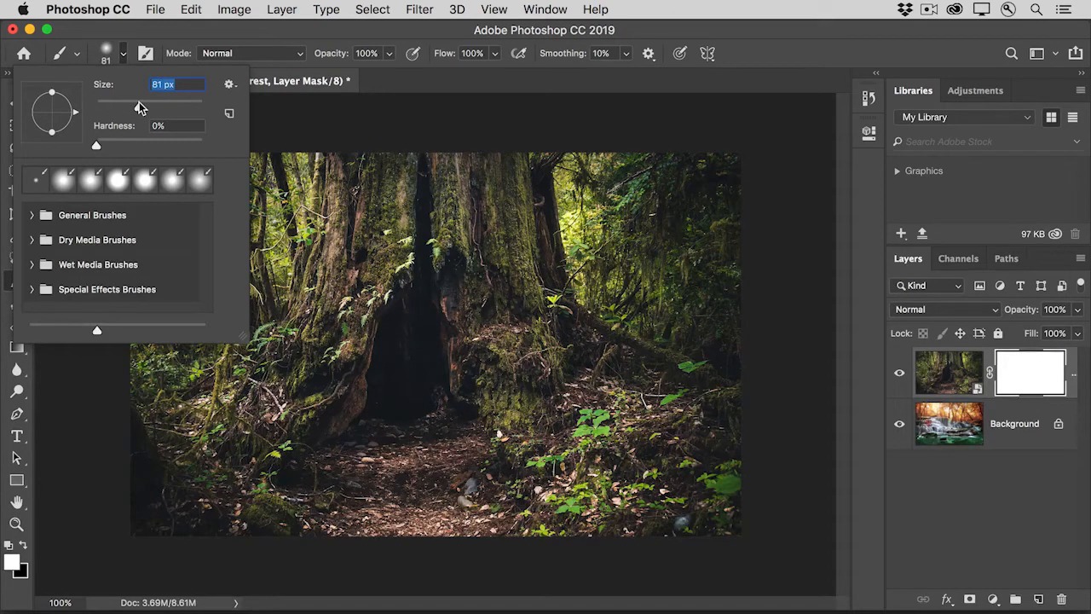
left_click_drag(96, 144, 116, 142)
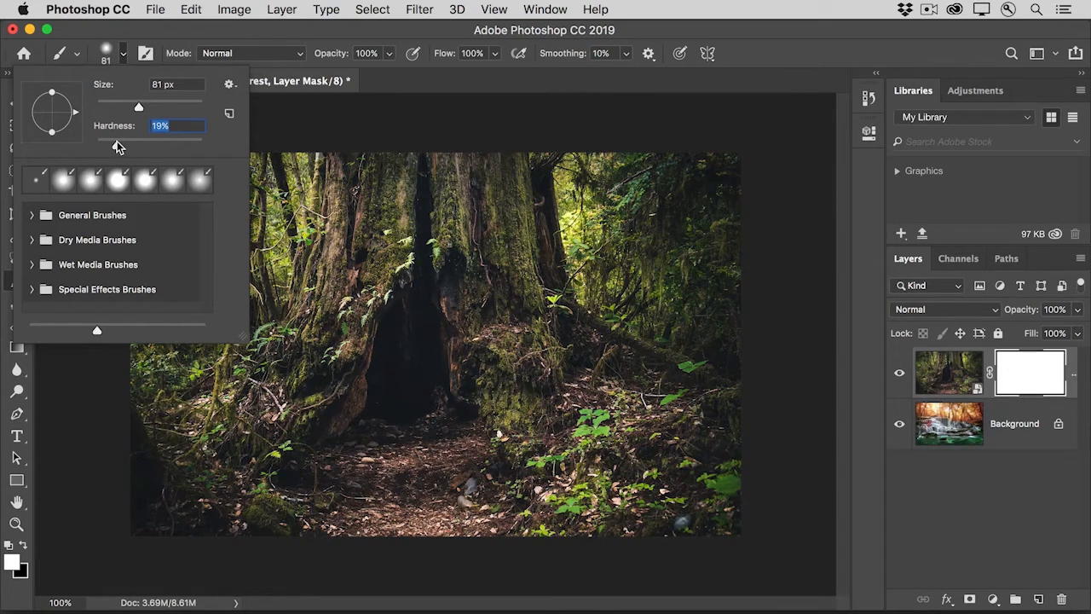
left_click(279, 108)
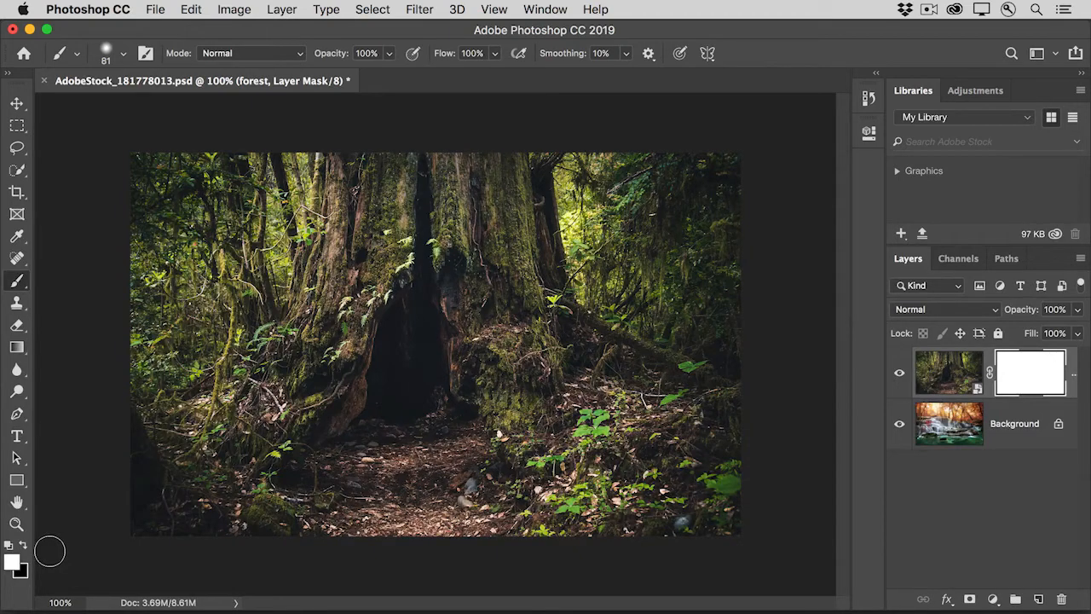
- Paint black on the forest mask at the base of the tree hollow to reveal the waterfall, and paint white over the excess water below
key("x")
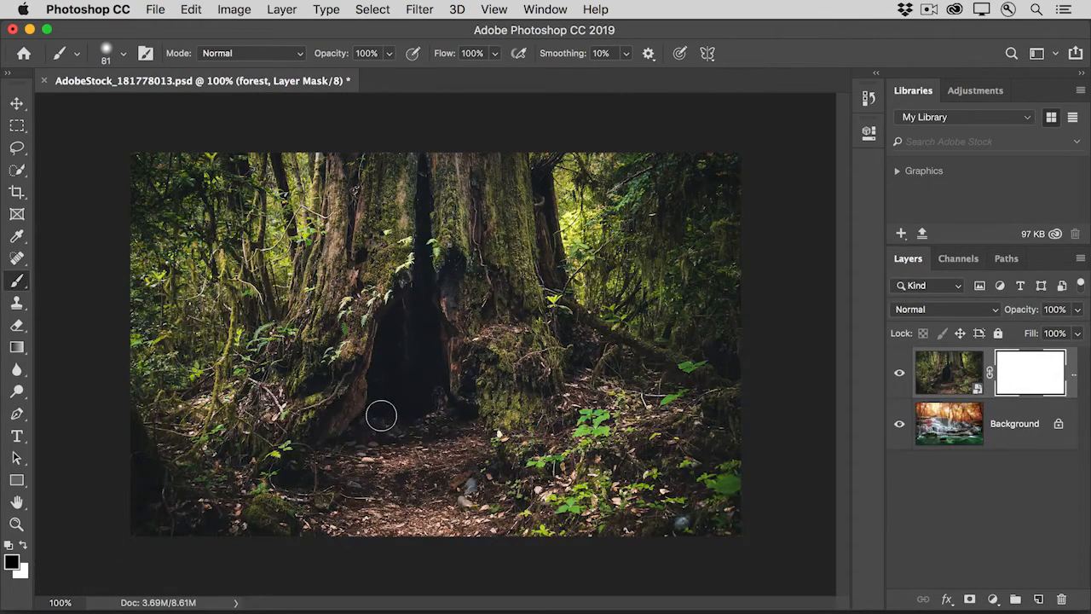
mouse_move(381, 415)
left_mouse_down()
mouse_move(422, 402)
mouse_move(455, 415)
mouse_move(367, 437)
mouse_move(468, 437)
mouse_move(348, 449)
mouse_move(467, 449)
mouse_move(342, 461)
mouse_move(445, 472)
mouse_move(407, 479)
mouse_move(300, 471)
left_mouse_up()
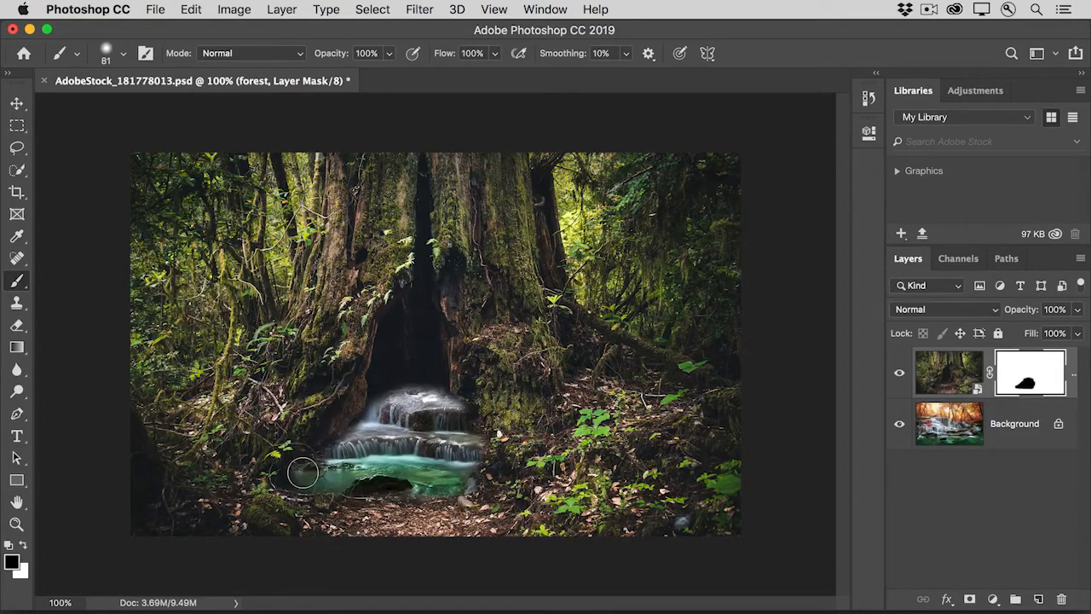
key("x")
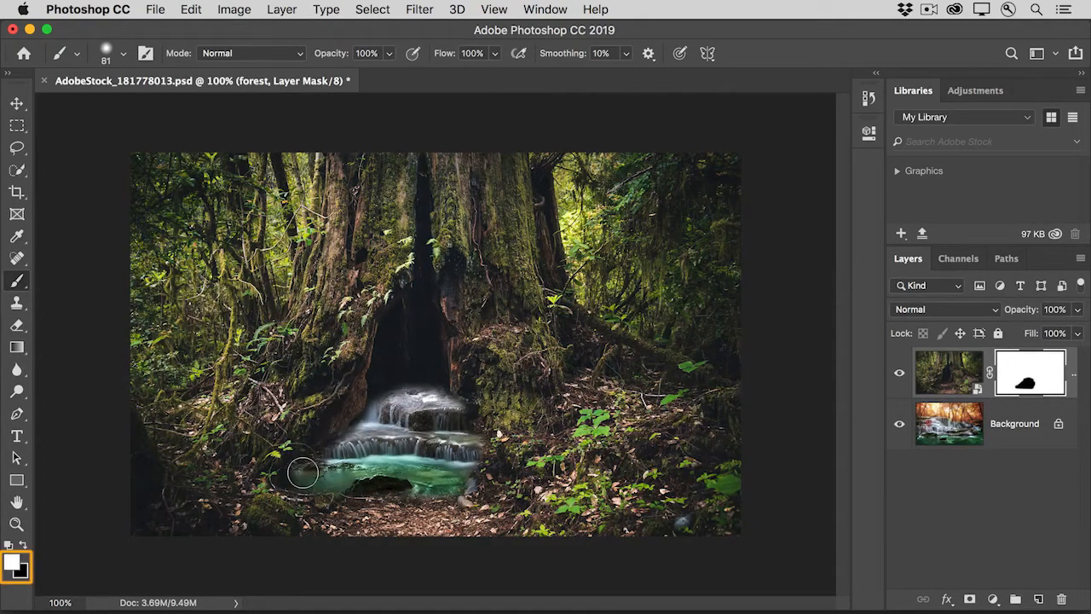
mouse_move(298, 471)
left_mouse_down()
mouse_move(320, 482)
mouse_move(472, 483)
left_mouse_up()
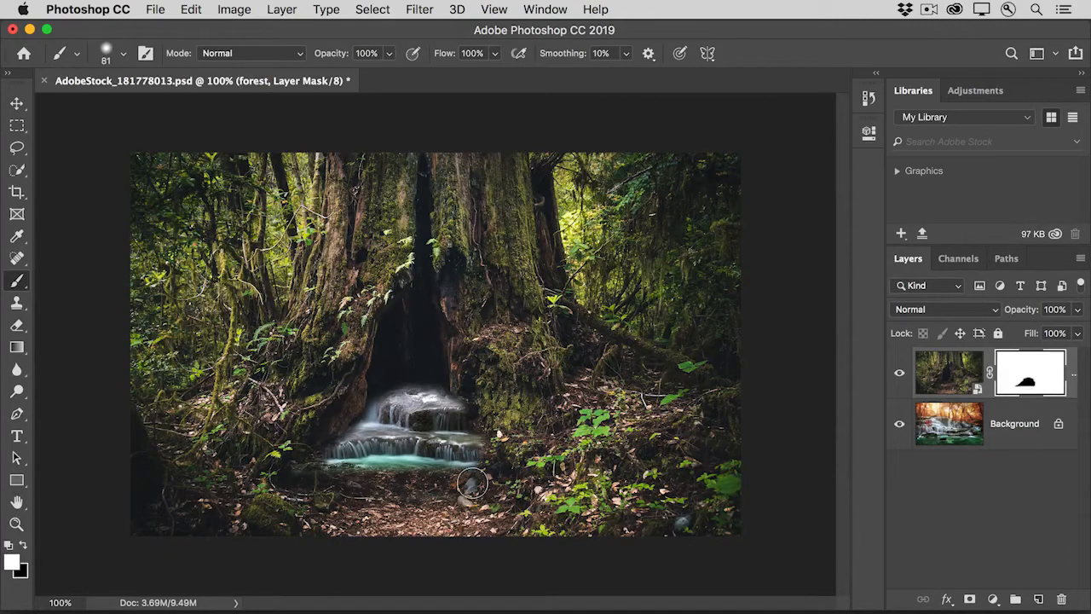
- Paint black on the forest mask with a 125 px brush at 30% flow, revealing more waterfall in the hollow and the pool across the foreground
key("x")
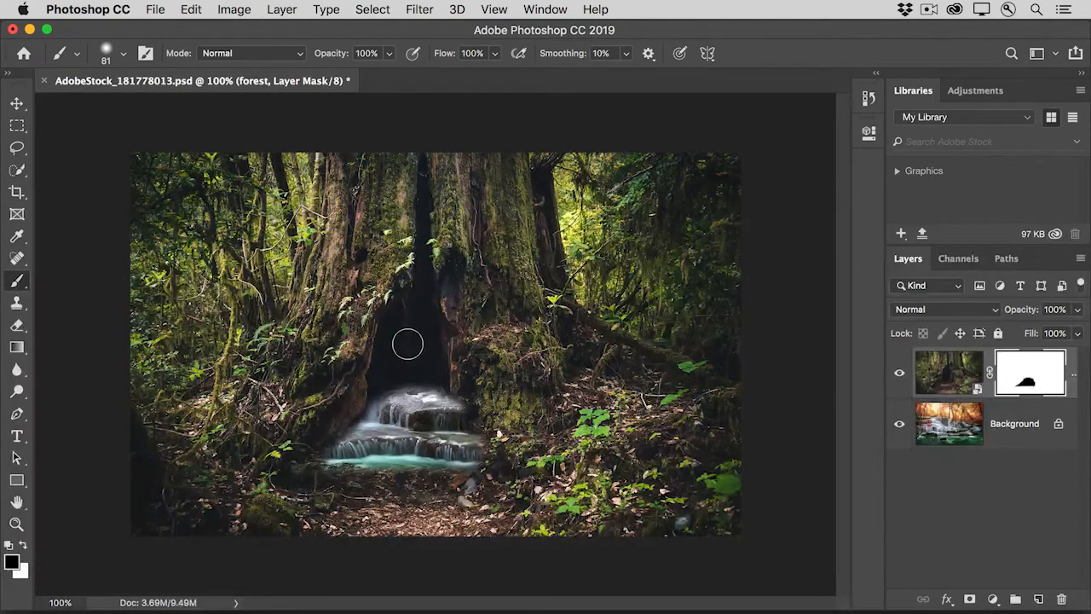
key("bracketright")
key("bracketright")
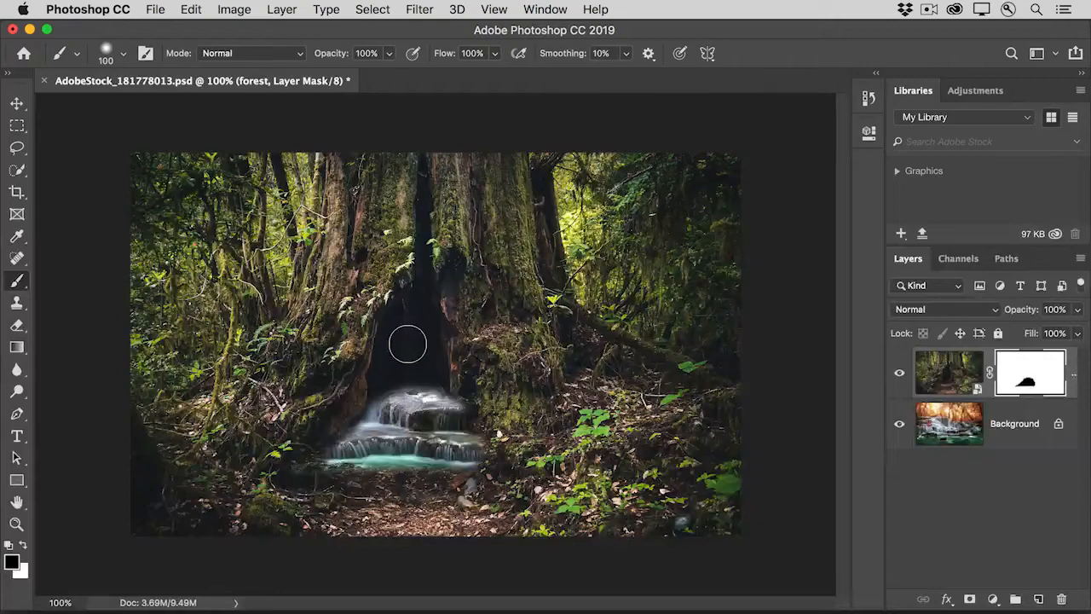
key("bracketright")
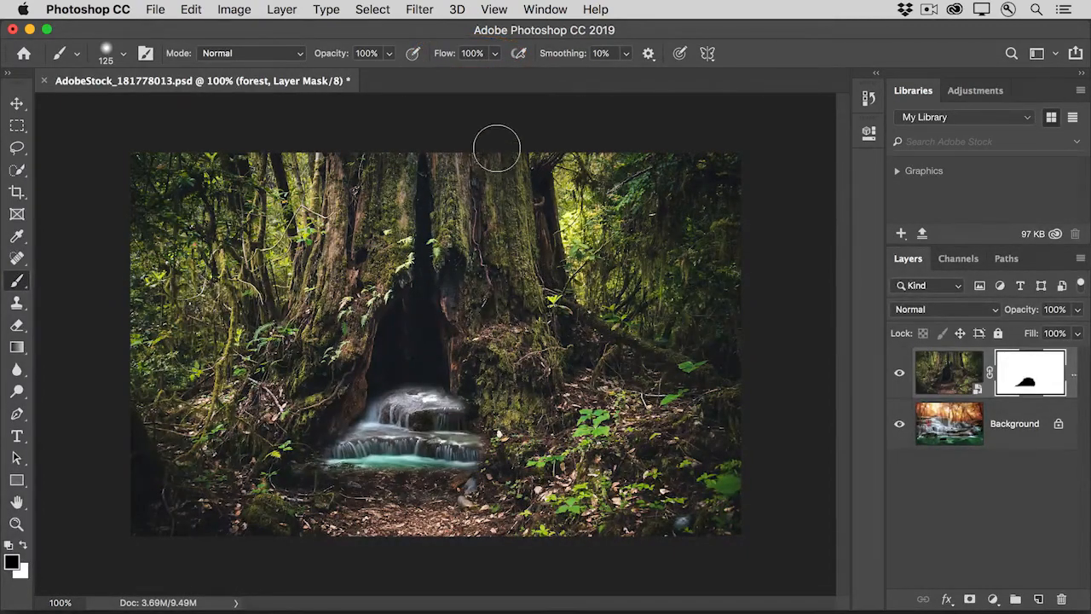
left_click(495, 53)
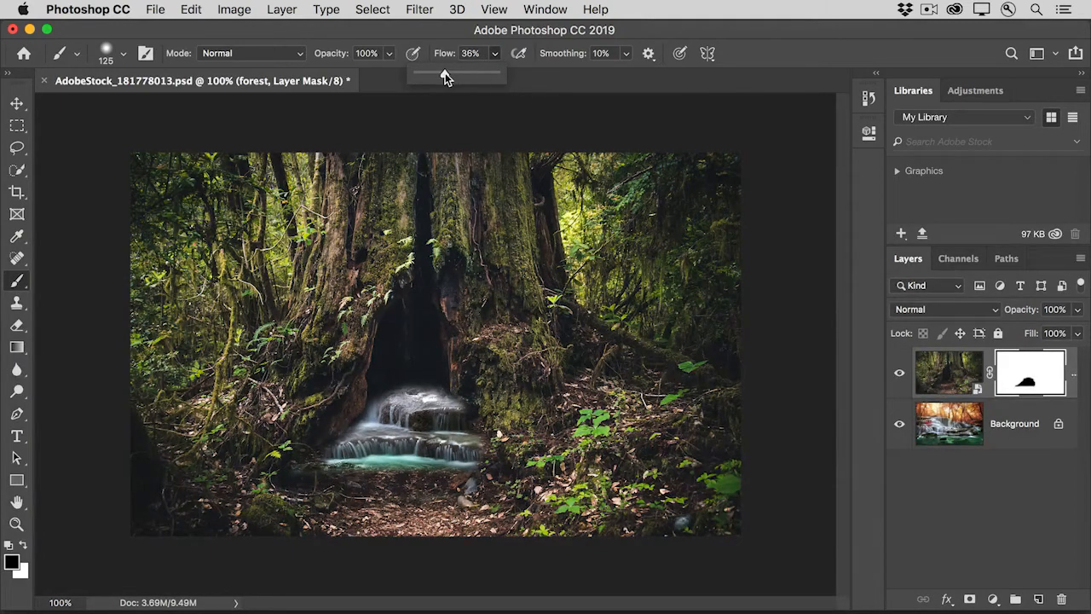
left_click_drag(445, 73, 442, 74)
key("Return")
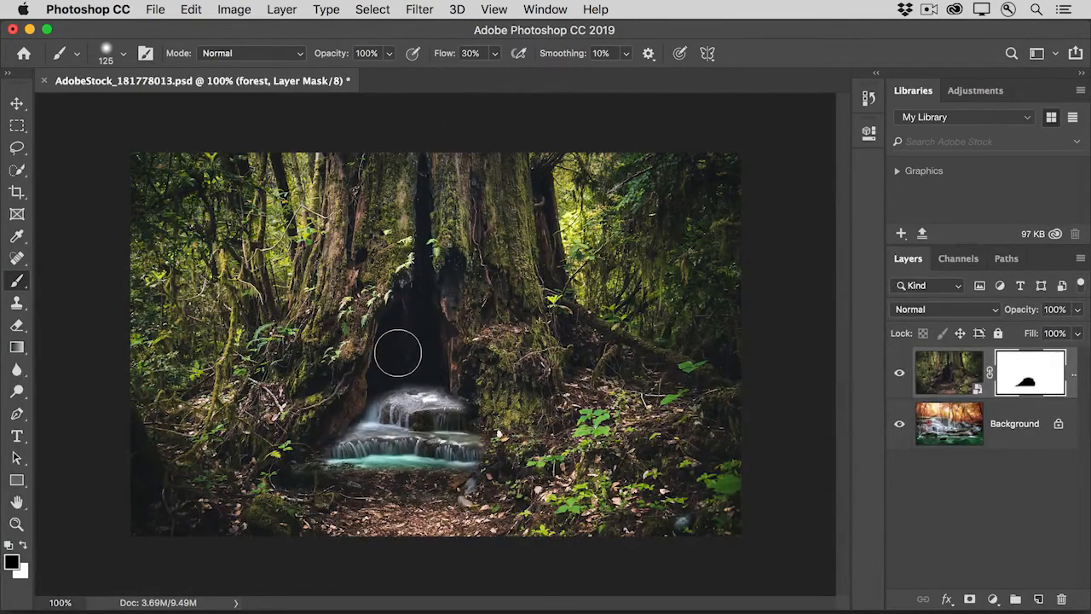
mouse_move(398, 353)
left_mouse_down()
mouse_move(394, 381)
mouse_move(398, 368)
mouse_move(418, 371)
mouse_move(414, 344)
mouse_move(393, 374)
mouse_move(428, 375)
mouse_move(388, 467)
mouse_move(226, 517)
mouse_move(286, 523)
mouse_move(413, 492)
mouse_move(503, 493)
mouse_move(449, 522)
mouse_move(253, 512)
mouse_move(189, 534)
mouse_move(417, 533)
mouse_move(596, 505)
mouse_move(645, 521)
mouse_move(571, 493)
mouse_move(514, 490)
left_mouse_up()
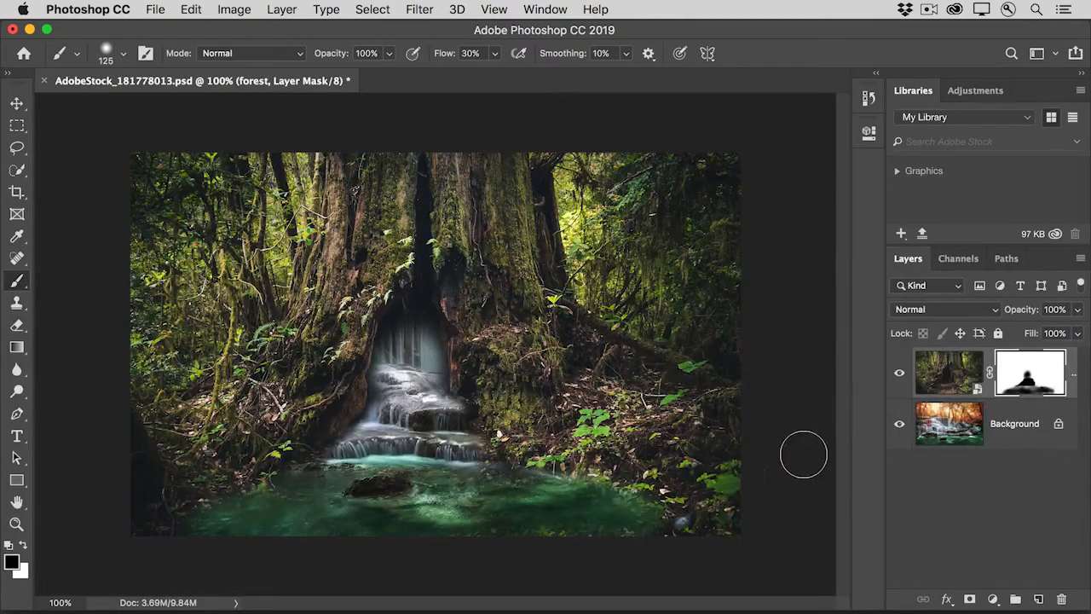
- View the forest layer's mask on its own and return to the composite image
left_click(1023, 388, "alt")
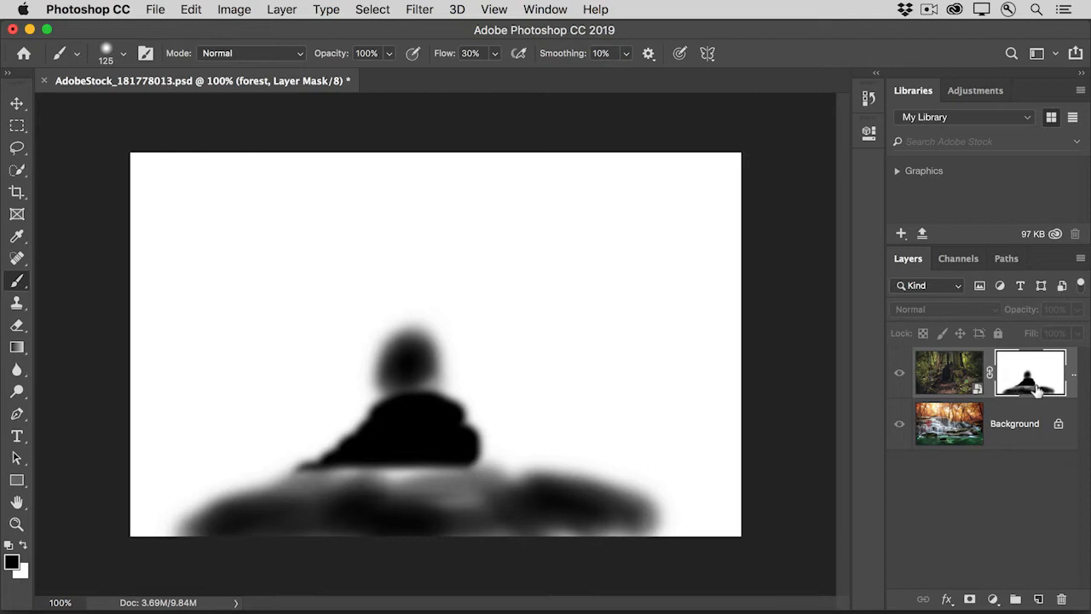
left_click(1036, 389, "alt")
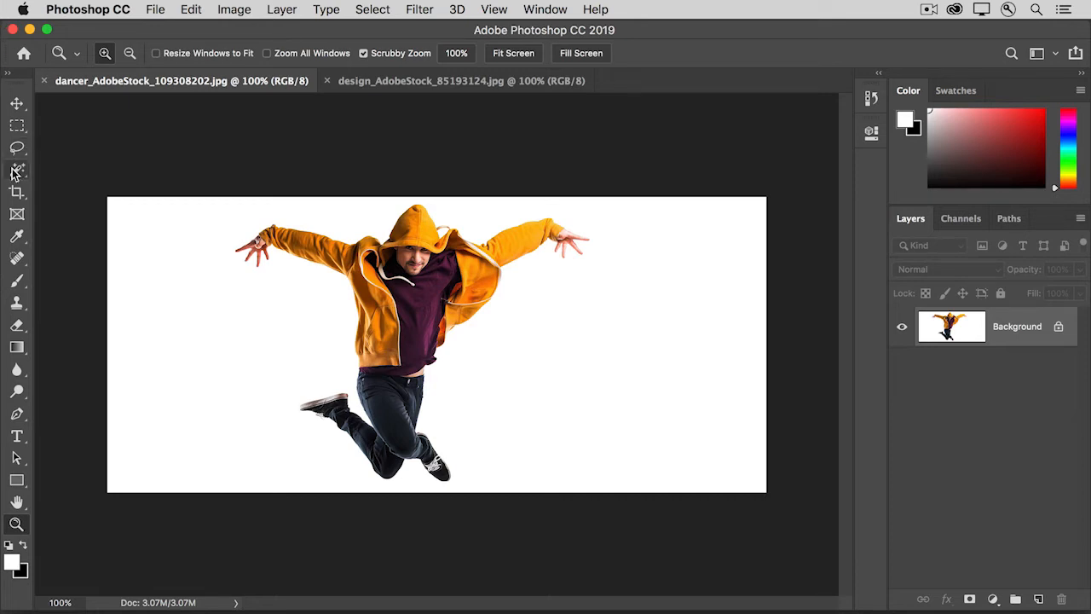
- Select the white background around the dancer with the contiguous Magic Wand, adding the small enclosed white area beside the hood
left_click_drag(17, 169, 65, 188)
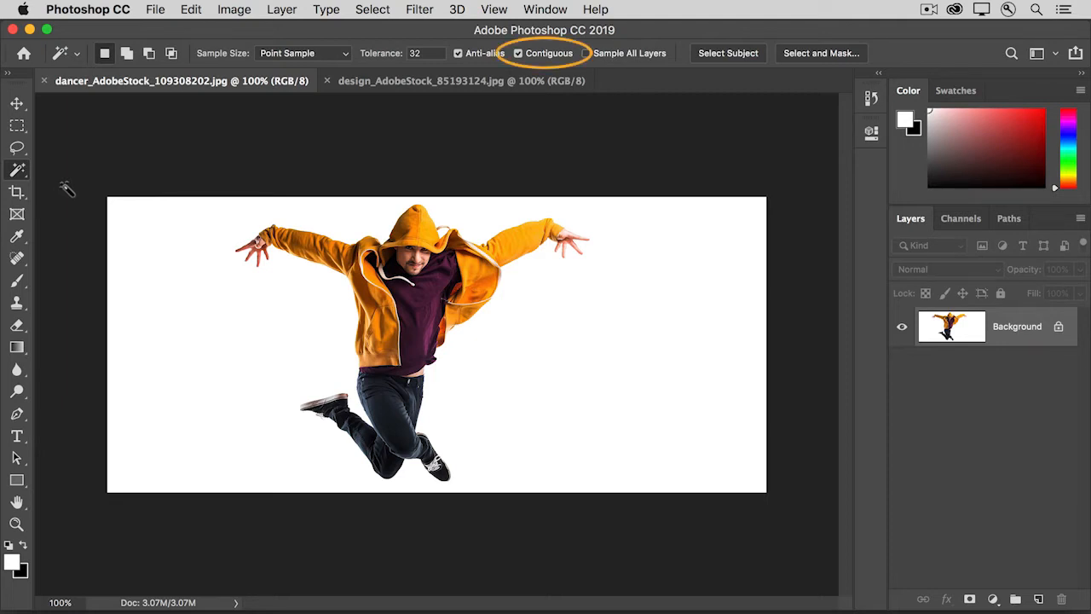
left_click(223, 307)
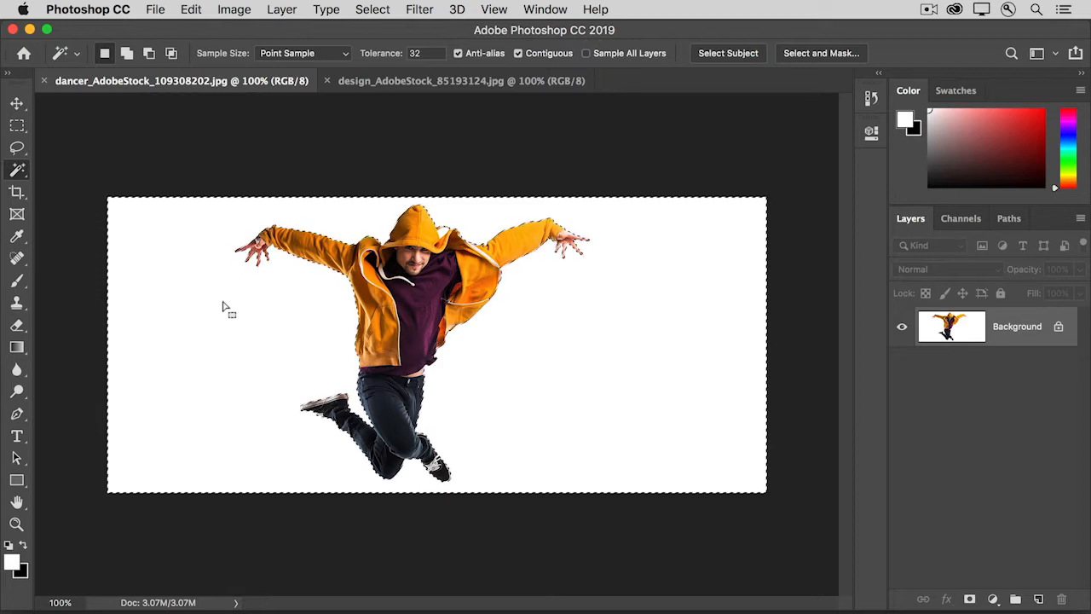
left_click(443, 231, "shift")
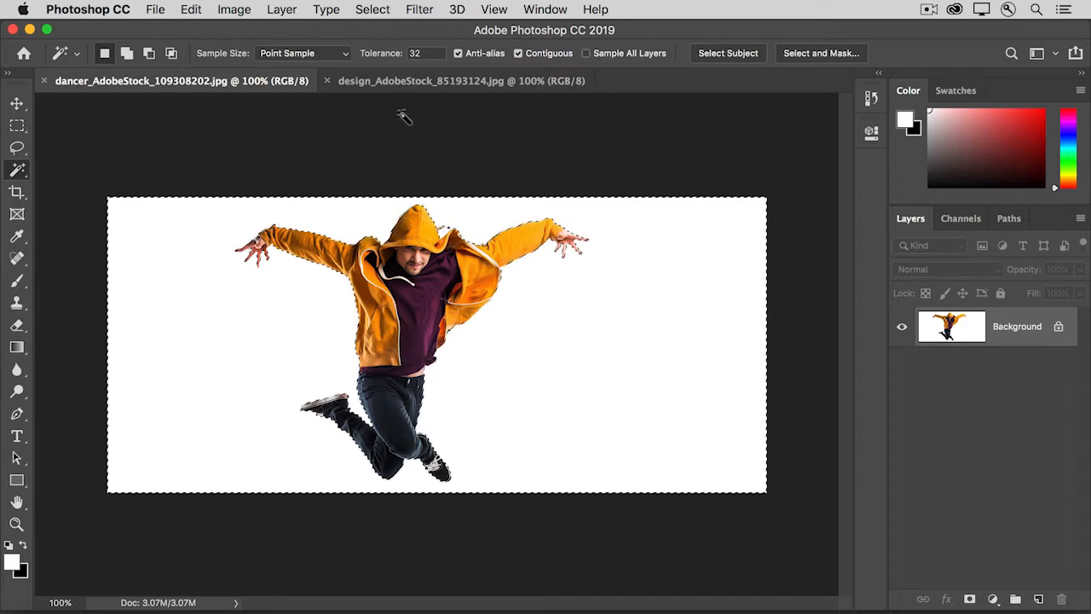
- Invert the selection to the dancer and add a layer mask from it to hide the white background
left_click(373, 9)
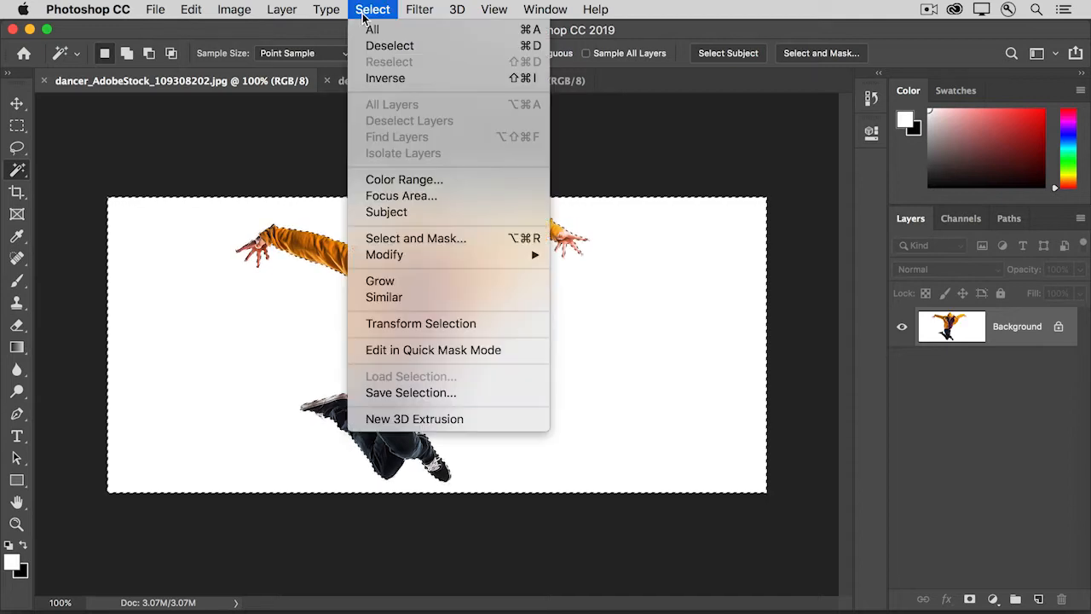
left_click(360, 81)
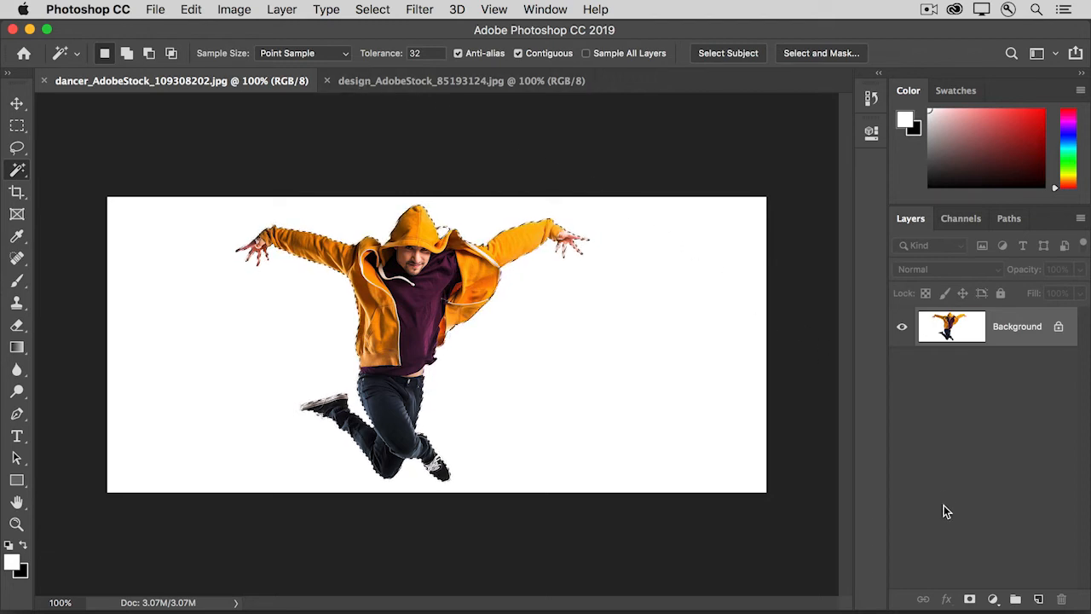
left_click(970, 599)
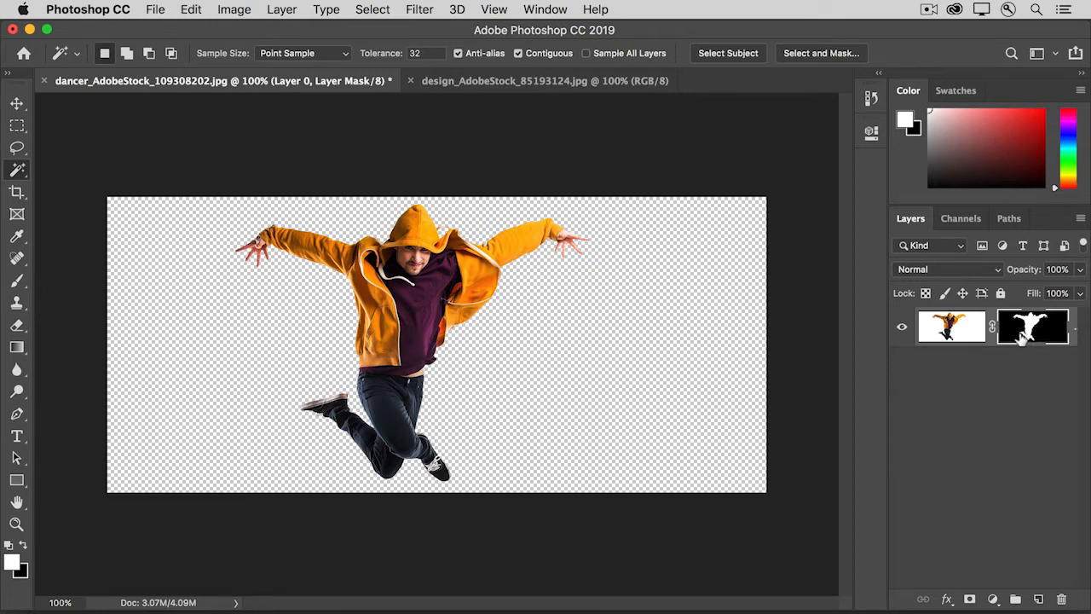
- View the dancer's layer mask on its own, return to the composite, and look at the design_AdobeStock_85193124.jpg document
left_click(1022, 337, "alt")
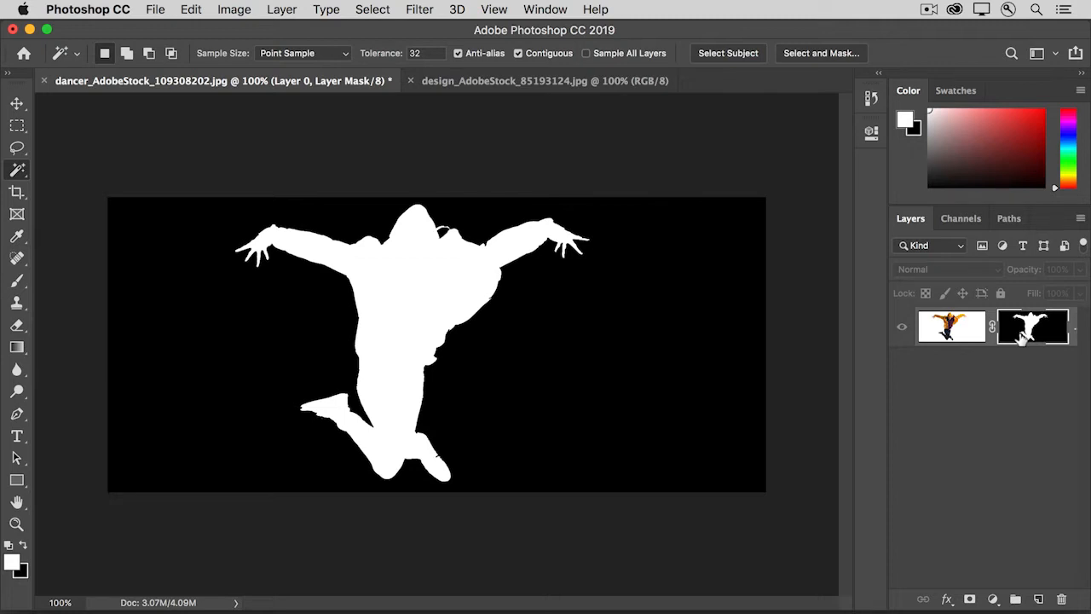
left_click(1022, 337, "alt")
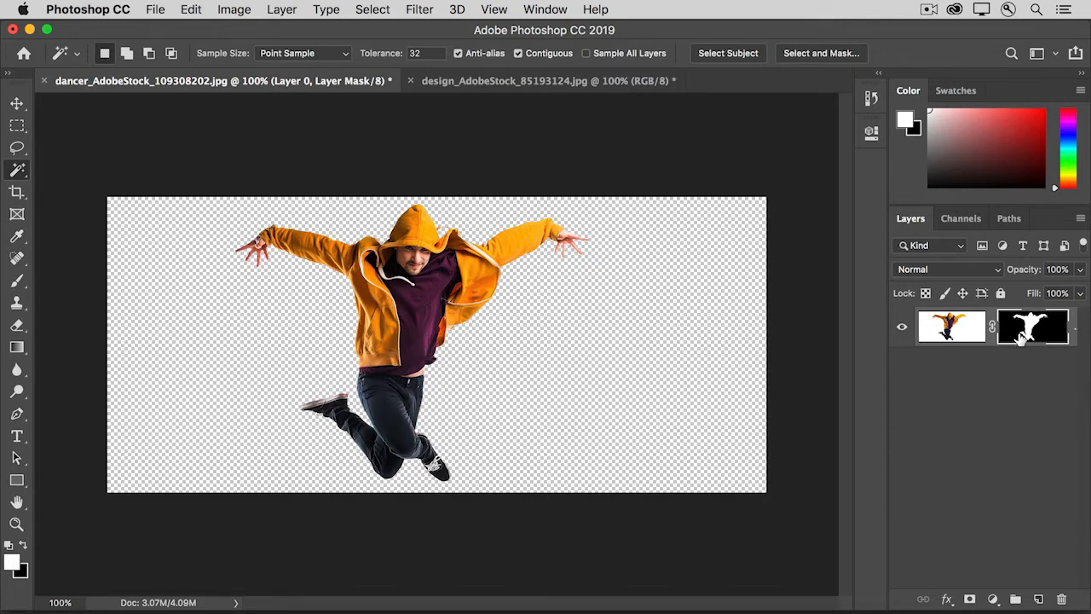
left_click(487, 82)
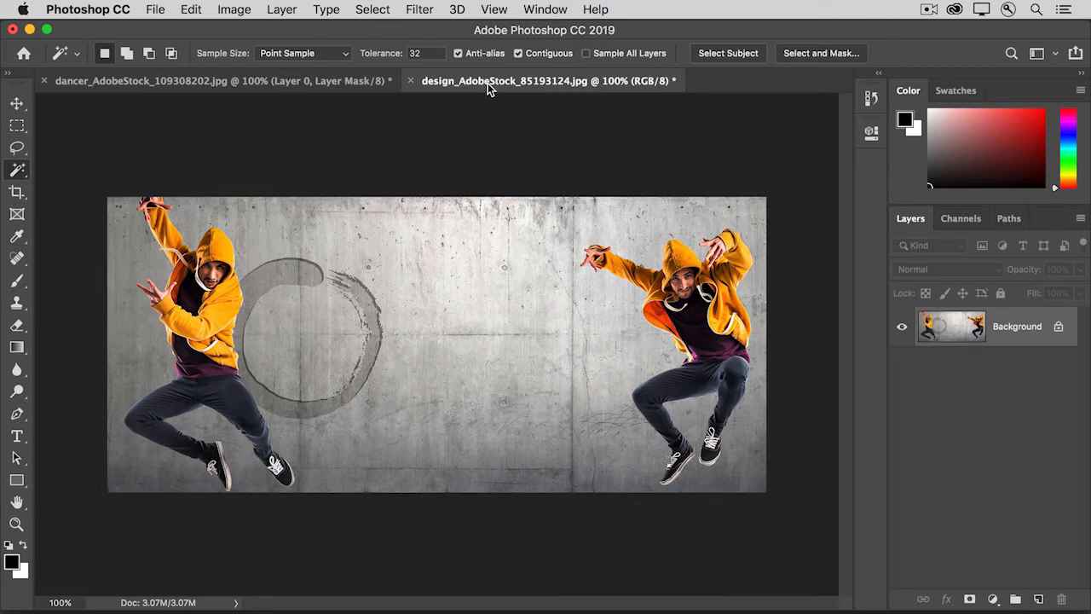
left_click(303, 81)
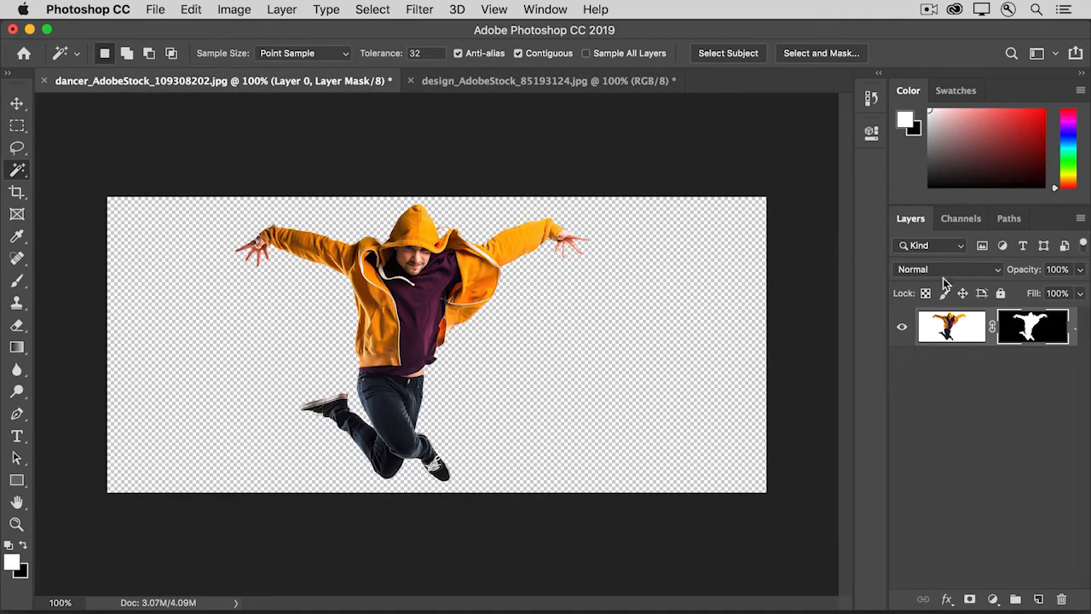
- Copy the masked dancer layer into the design_AdobeStock_85193124.jpg document, above the concrete wall background
right_click(1074, 341)
left_click_drag(1074, 341, 509, 379)
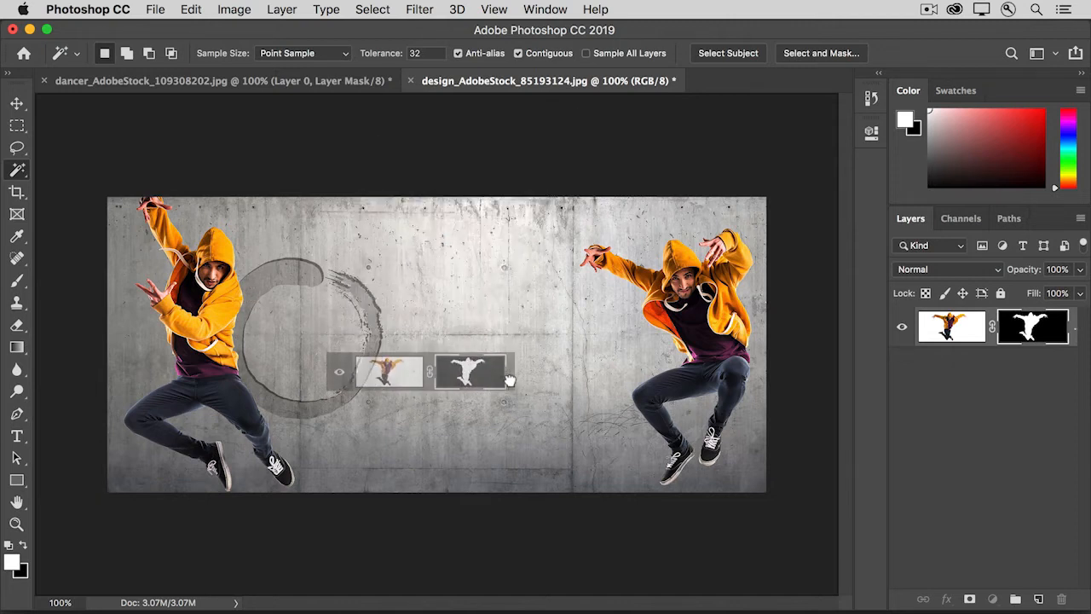
left_click_drag(509, 380, 512, 384)
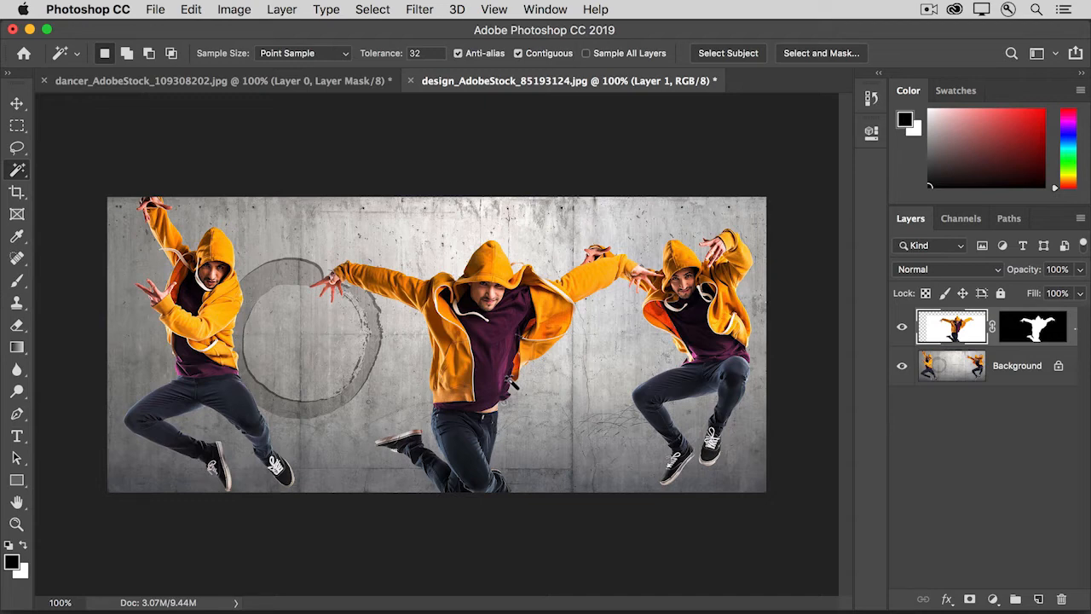
- Scale the copied dancer to 89.72% and move him between the other two dancers
key("ctrl+t")
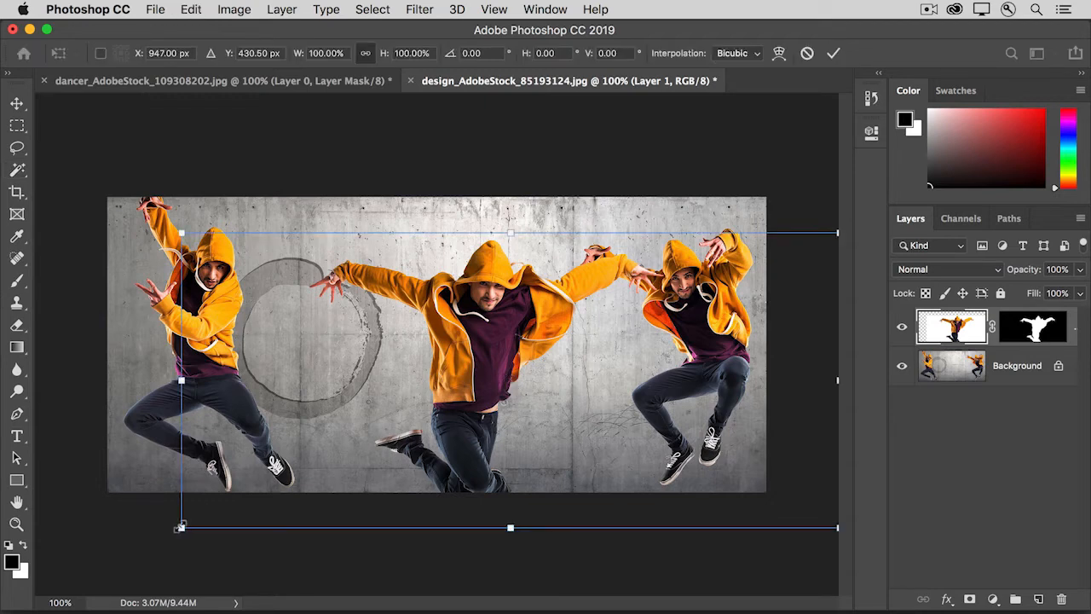
left_click_drag(180, 528, 249, 497)
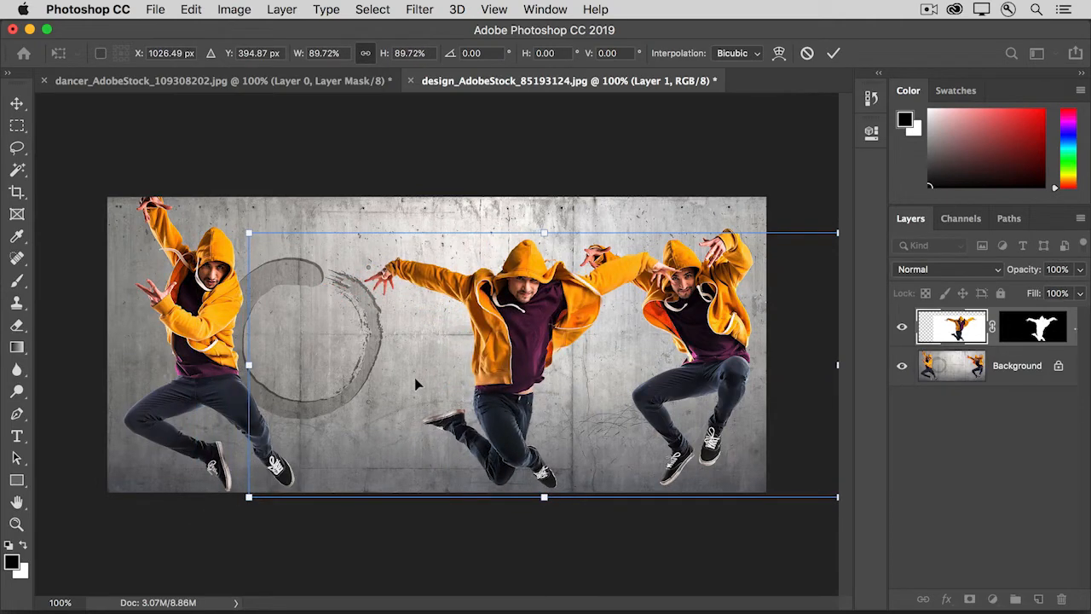
left_click_drag(416, 385, 305, 355)
key("Return")
key("w")
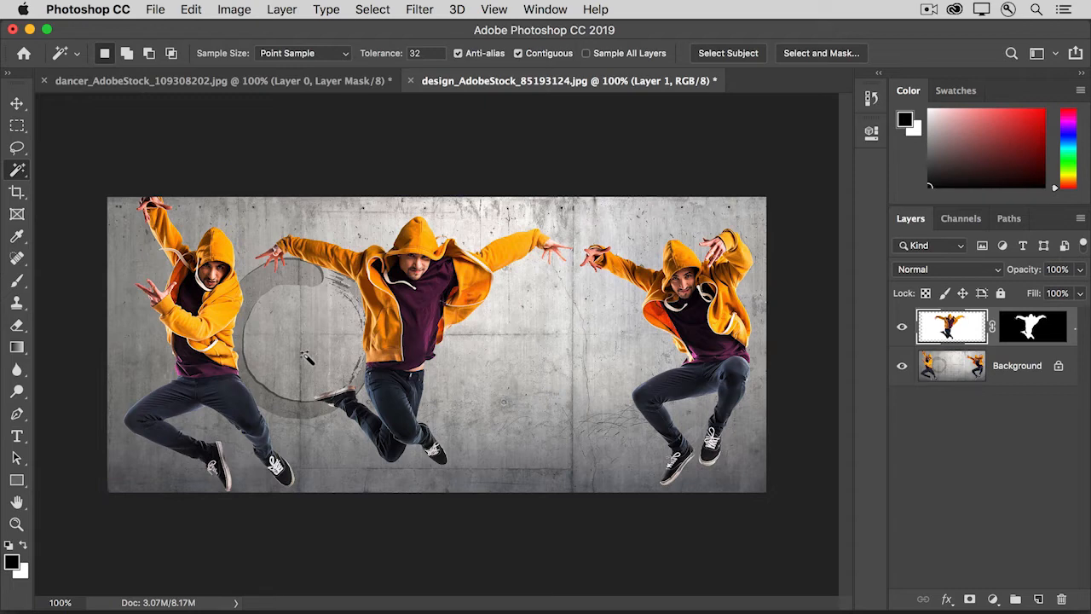
- Paint black on the dancer's layer mask with a 9 px brush to hide the loop beside the hood
key("z")
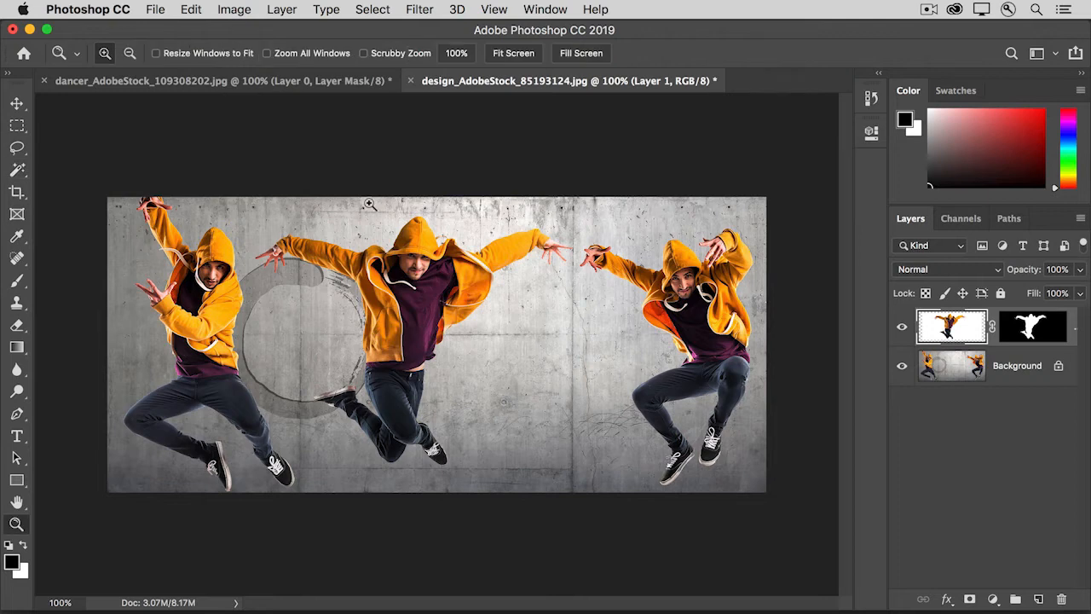
left_click_drag(372, 205, 555, 353)
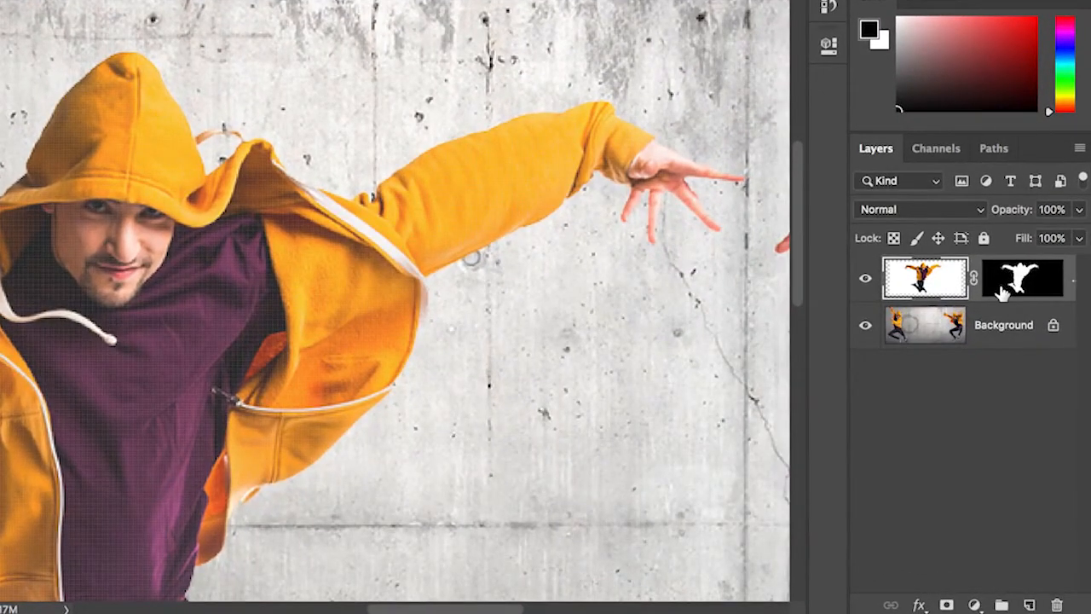
left_click(1003, 293)
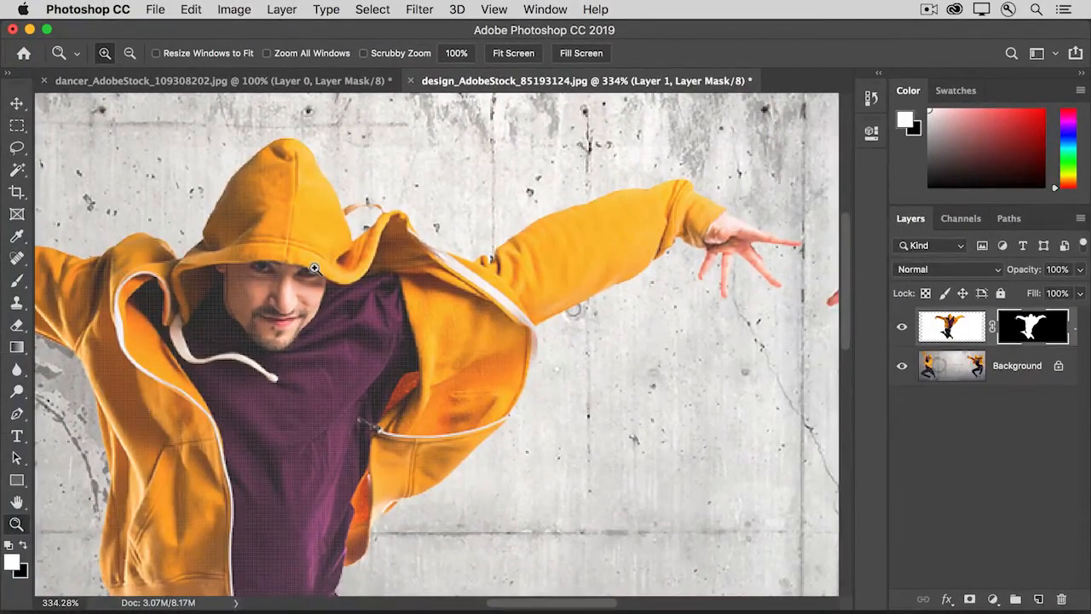
left_click(14, 286)
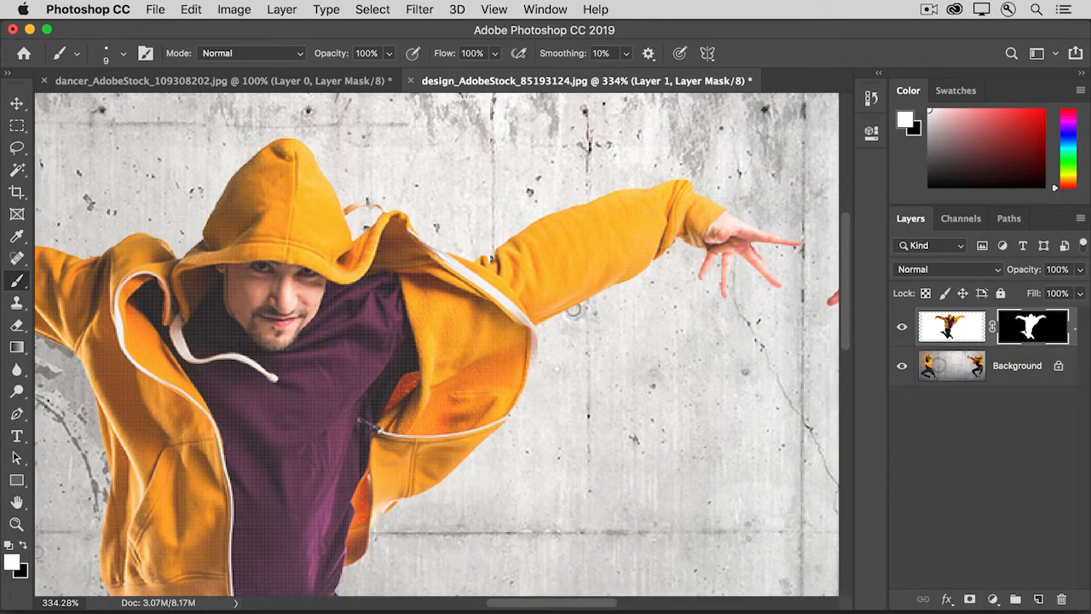
key("x")
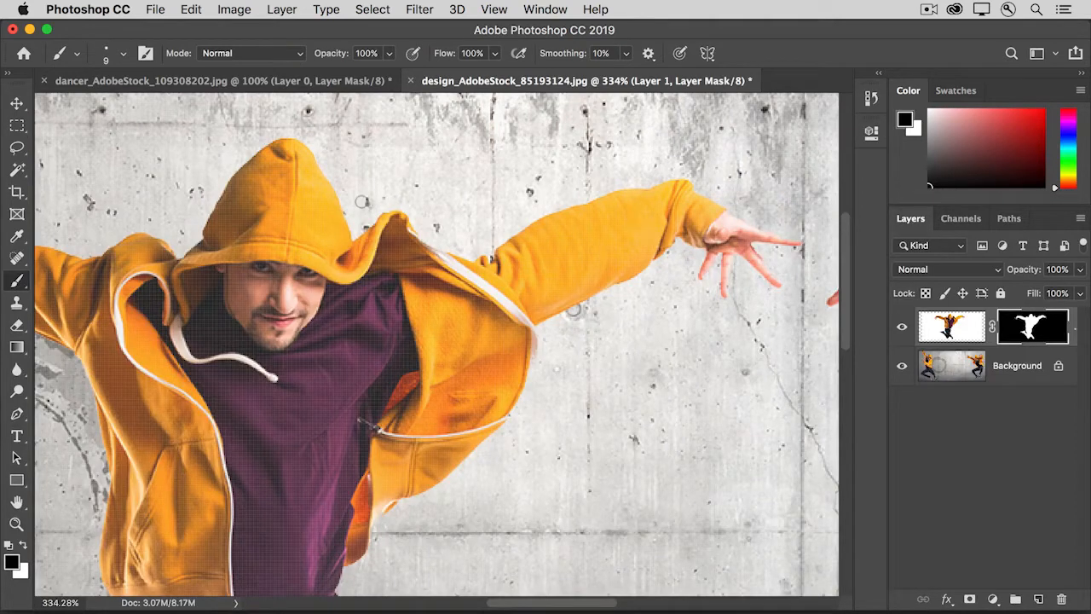
double_click(16, 524)
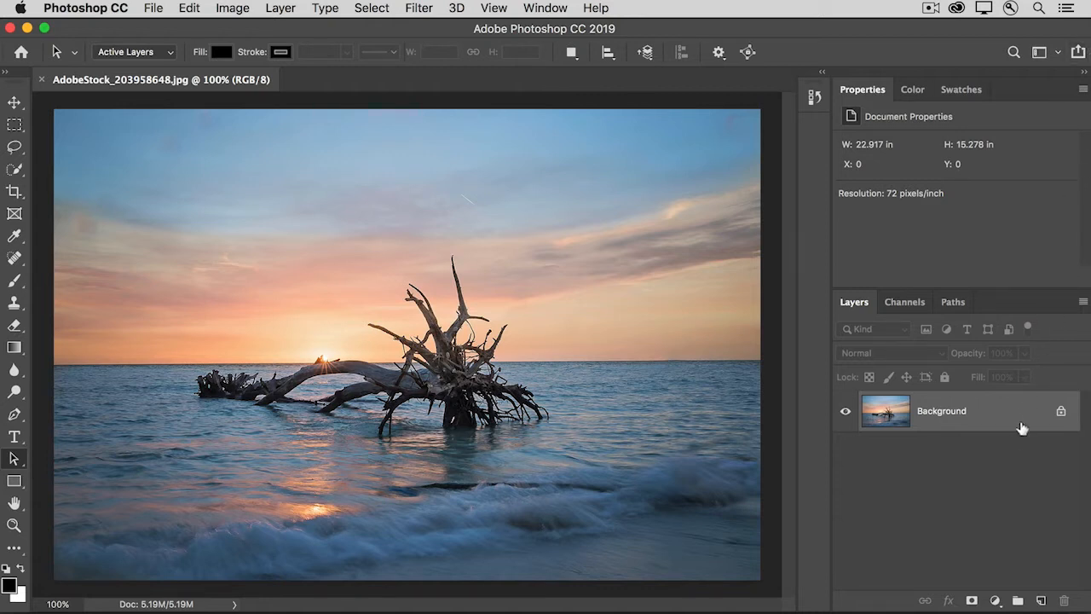
- Add a Hue/Saturation adjustment layer above the driftwood seascape and set Saturation to +44
left_click(995, 601)
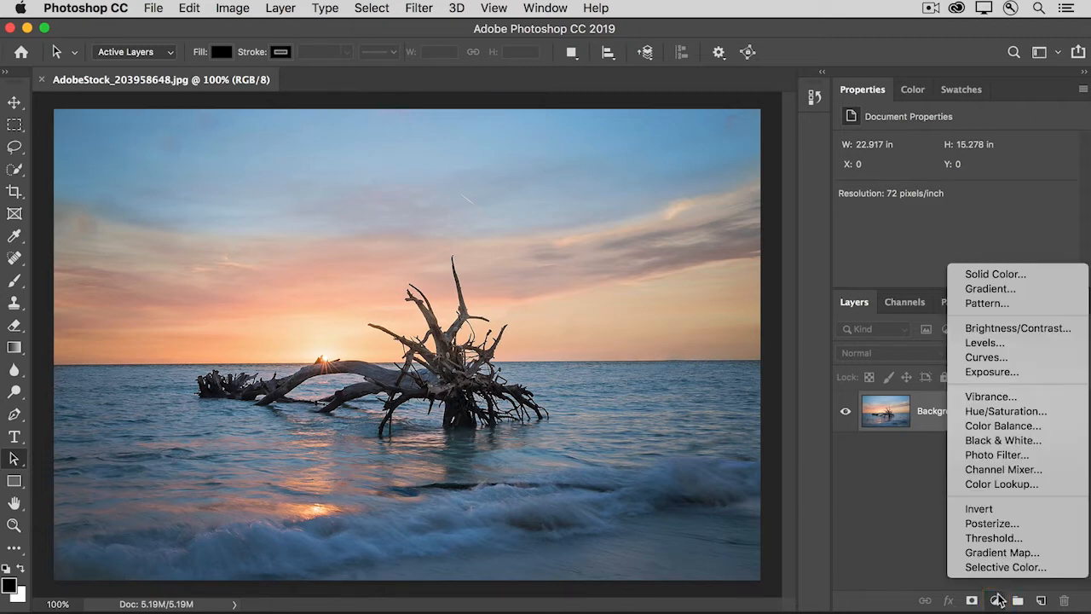
left_click(1040, 413)
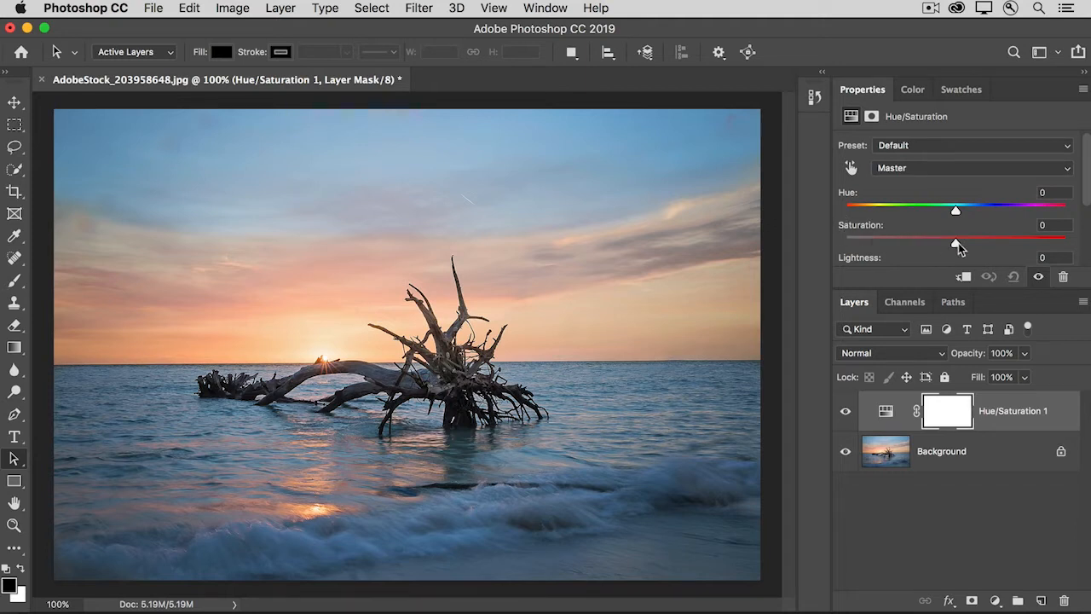
left_click_drag(958, 246, 1006, 245)
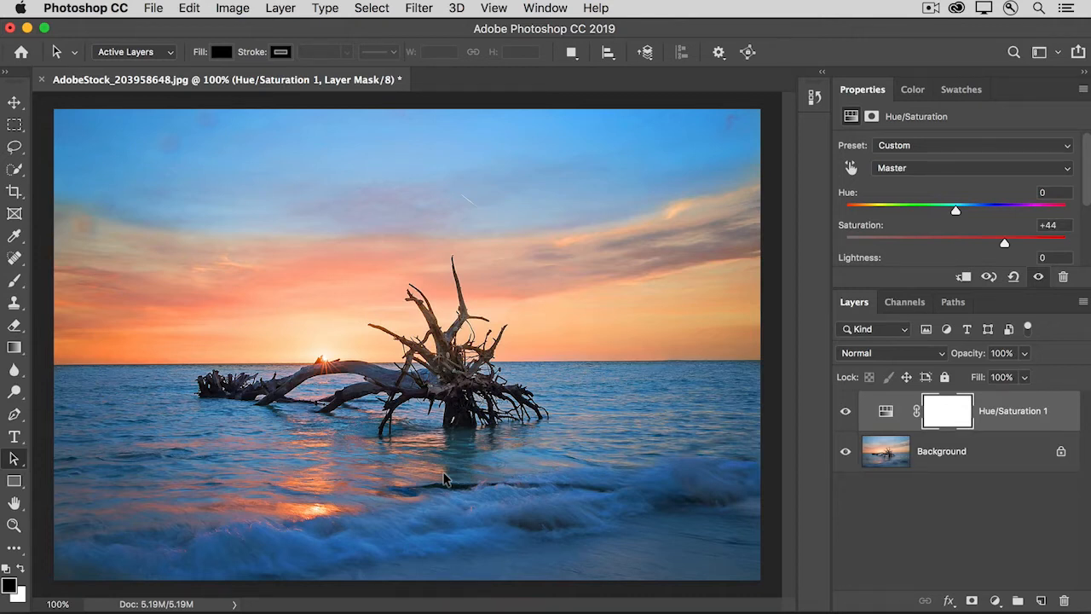
- Draw a linear Foreground to Background gradient, black to white, on the Hue/Saturation mask from the image's lower edge up to near its upper edge
left_click(16, 349)
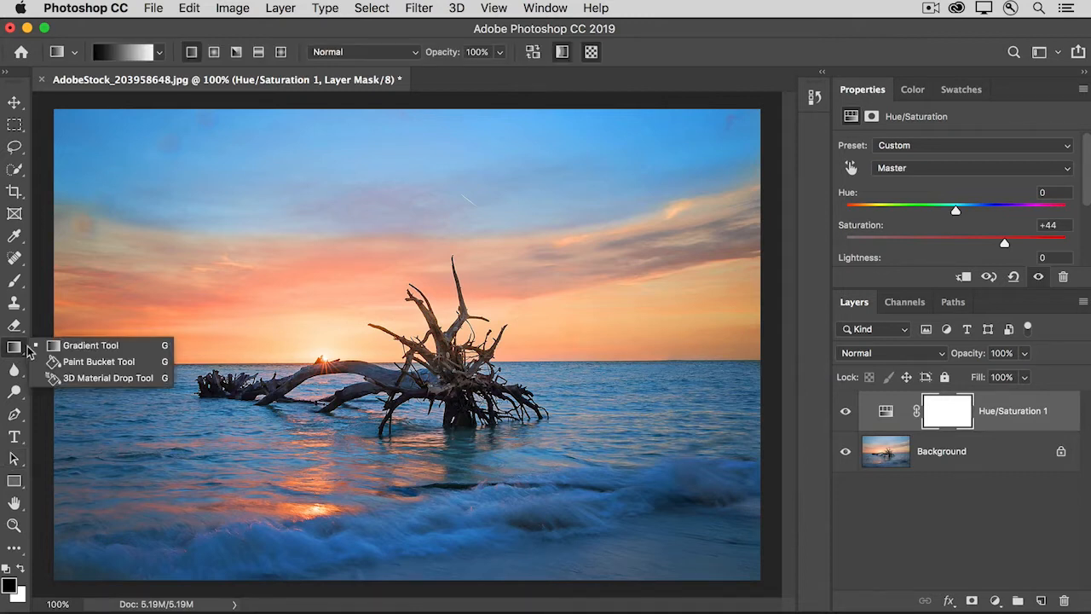
left_click(88, 347)
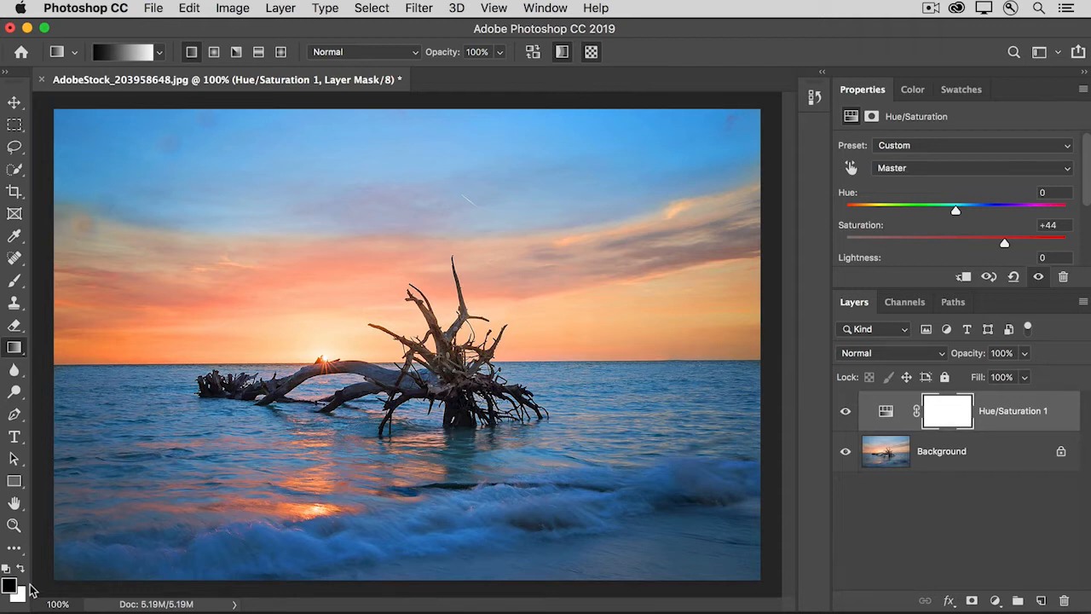
left_click(129, 56)
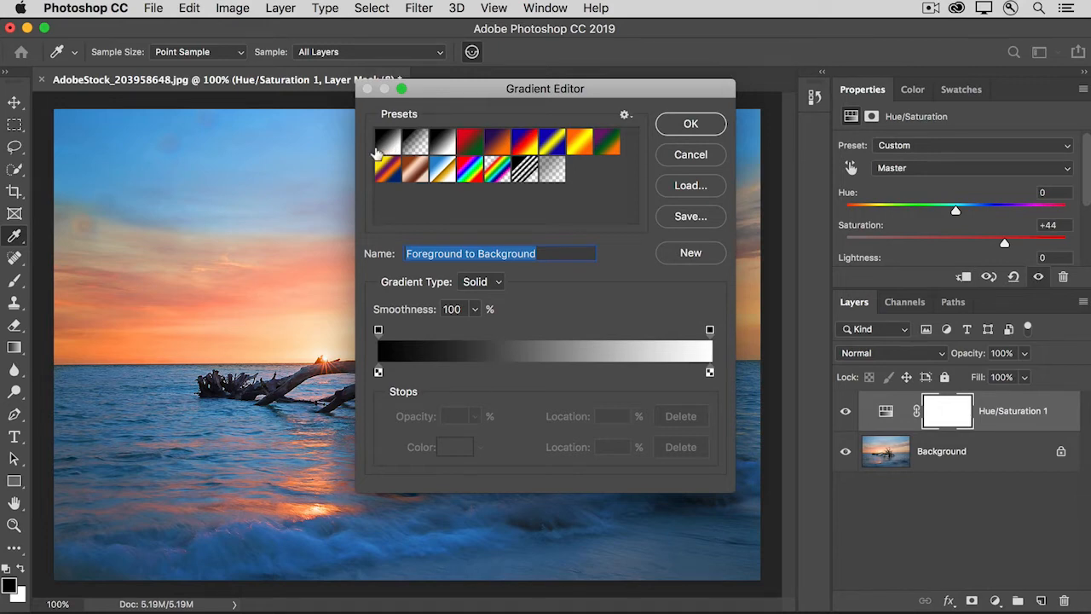
left_click(682, 129)
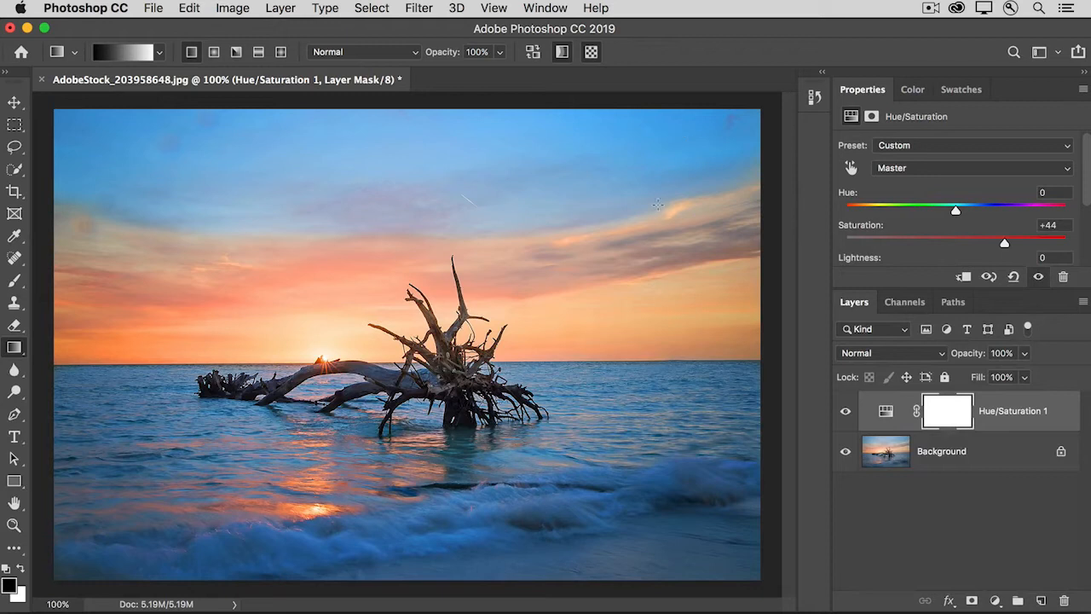
left_click_drag(390, 581, 390, 134)
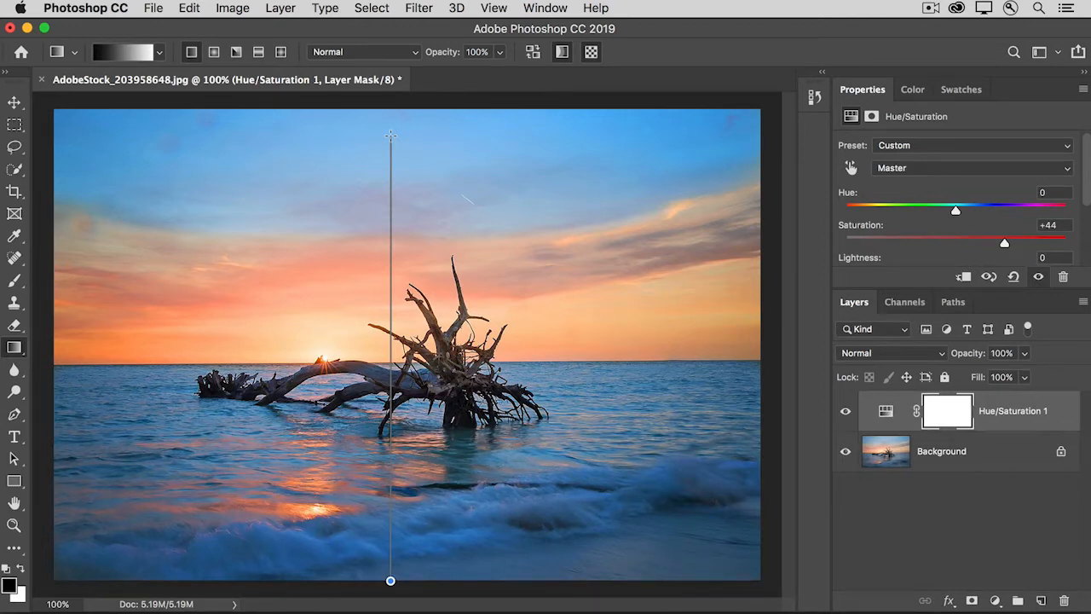
left_click_drag(390, 135, 391, 141)
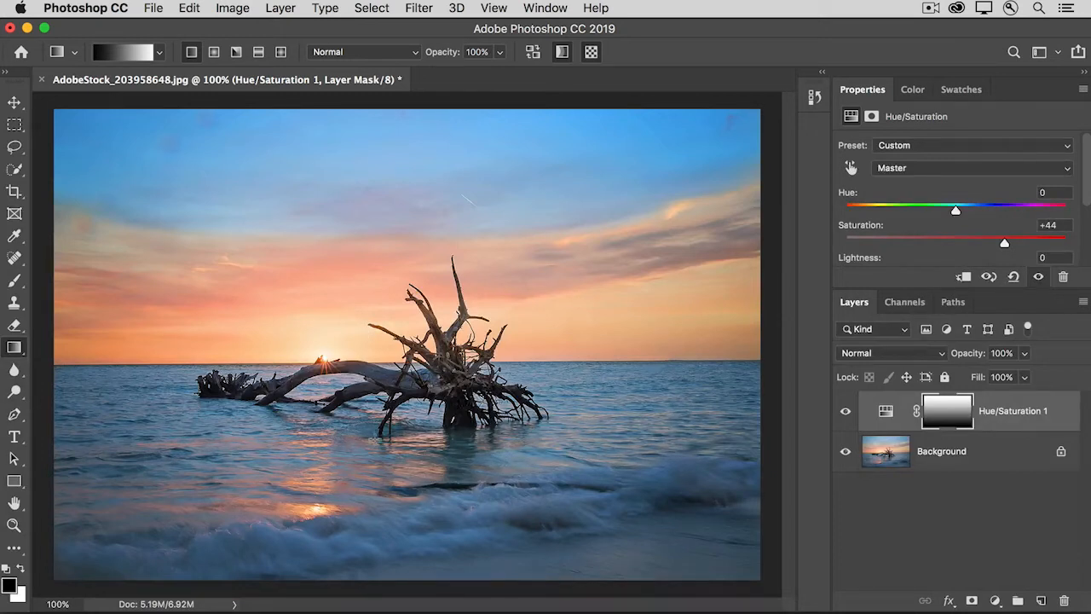
- Redraw the mask gradient shorter, from the image's lower edge to just above the horizon, and view the mask on its own
left_click_drag(384, 581, 386, 334)
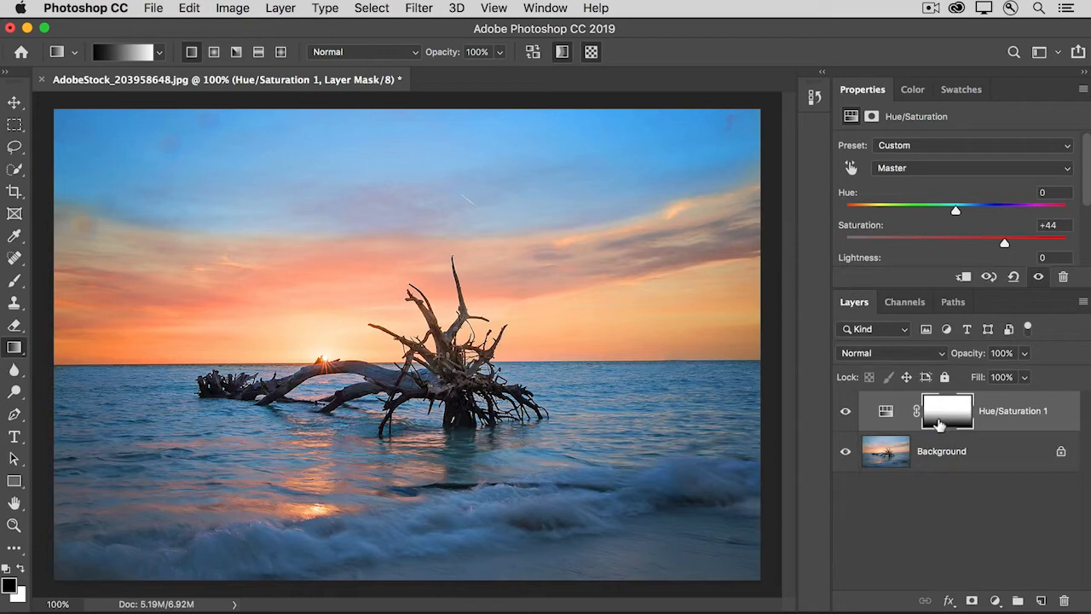
left_click(938, 424, "alt")
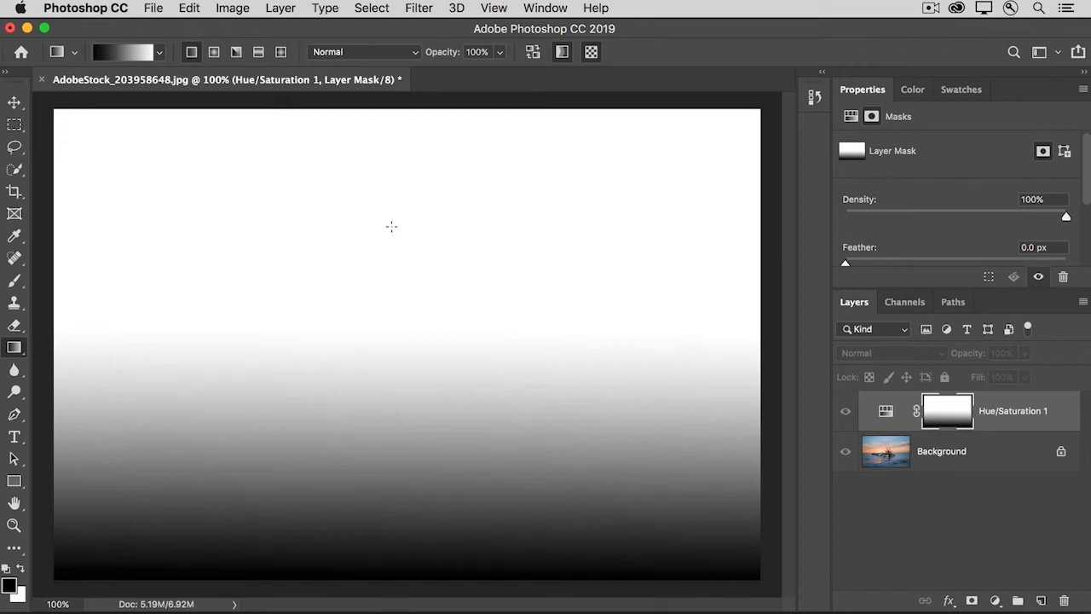
left_click(937, 421, "alt")
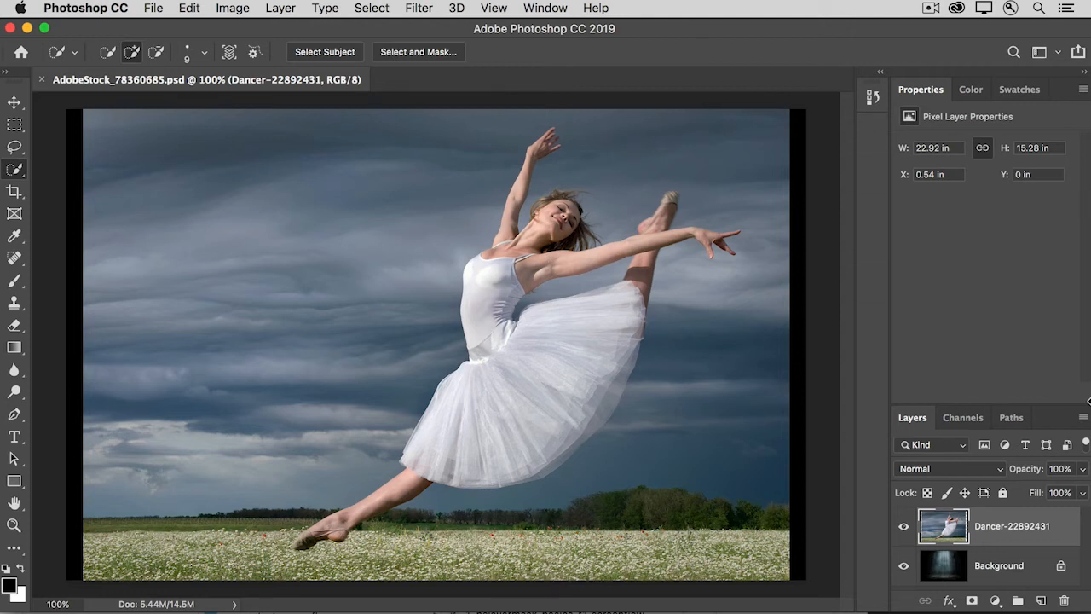
- Select the ballerina and add a layer mask from the selection to show her against the dark stage
left_click(902, 529)
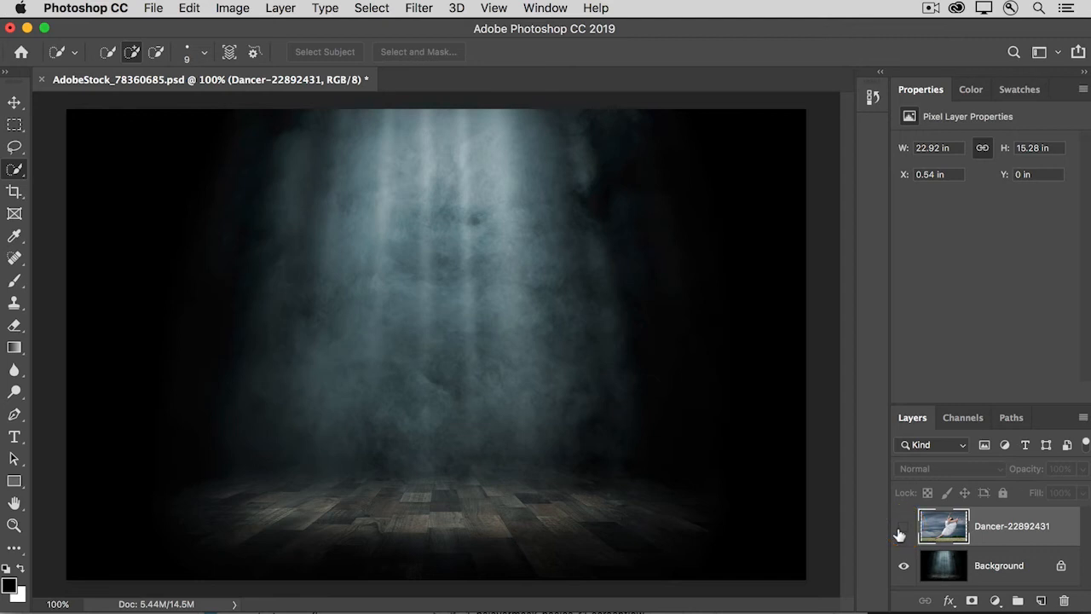
left_click(903, 529)
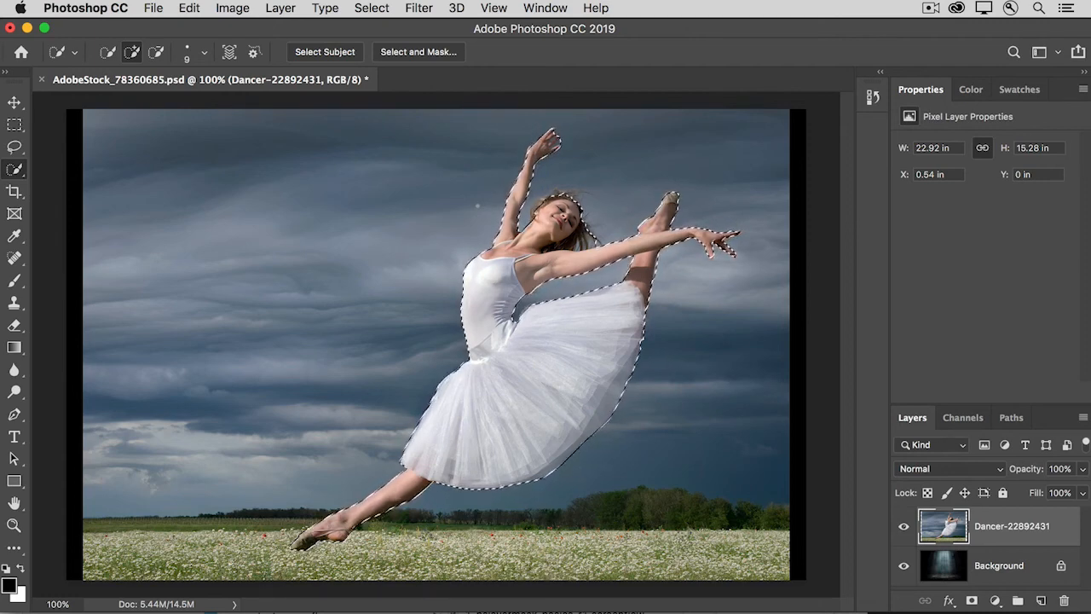
left_click(973, 602)
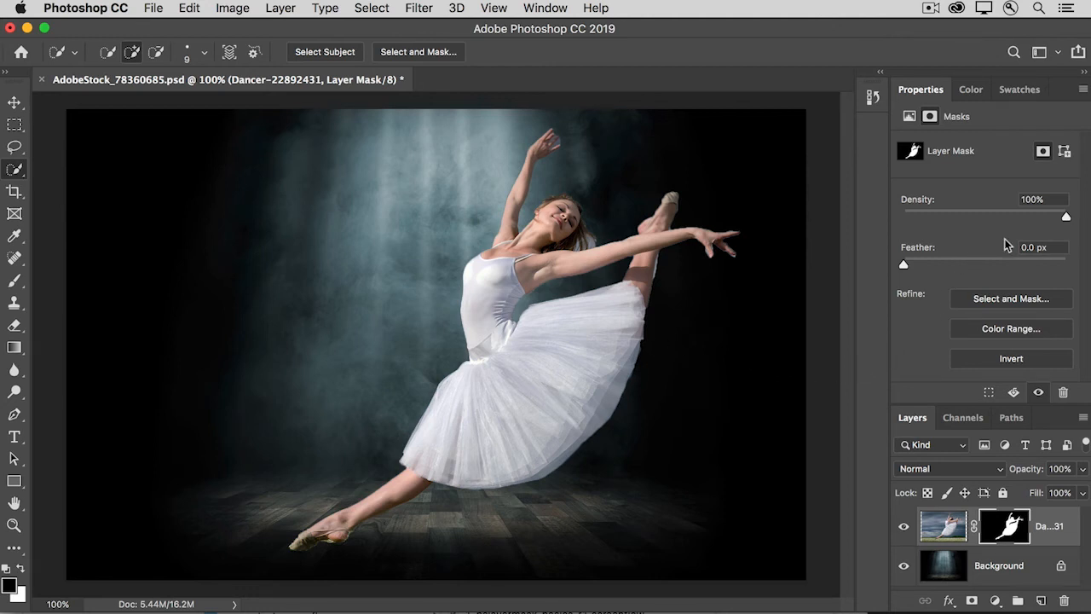
- Lower the ballerina mask's Density to 88% so some of the original sky and field shows through
left_click_drag(1066, 216, 1046, 220)
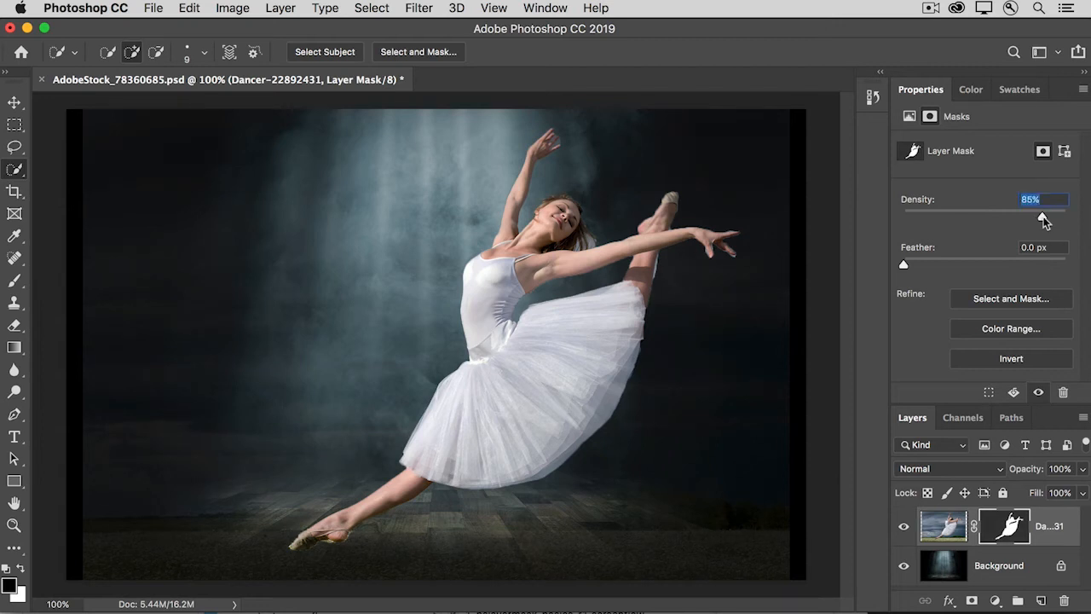
left_click_drag(1043, 216, 1047, 218)
mouse_move(904, 266)
left_mouse_down()
mouse_move(922, 265)
mouse_move(903, 266)
left_mouse_up()
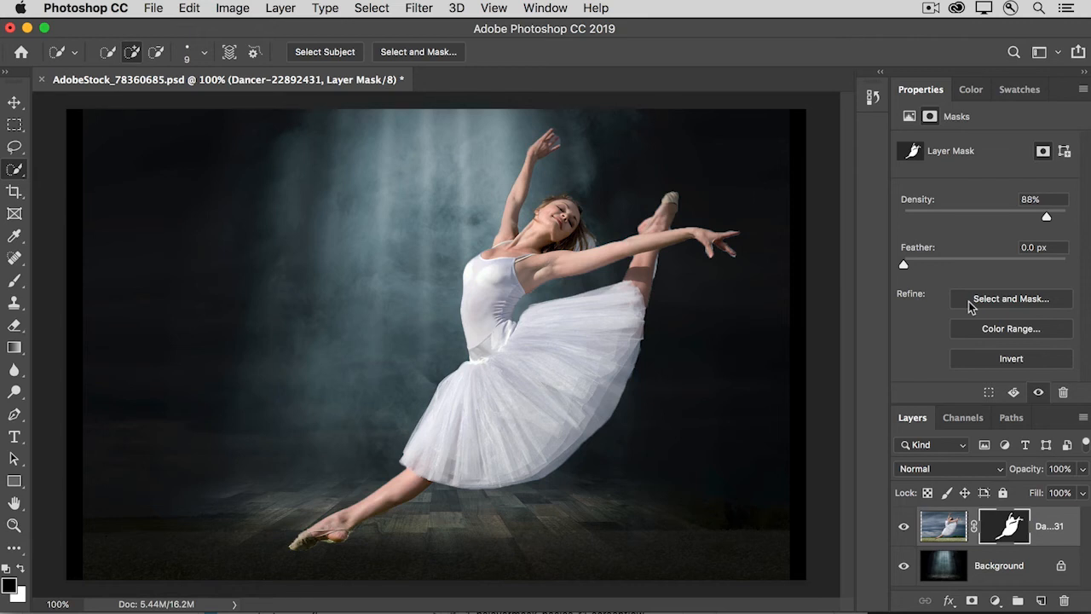
- Enter Select and Mask for the ballerina's mask and refine the tutu's outer edge with the Refine Edge Brush at size 50
left_click(1011, 299)
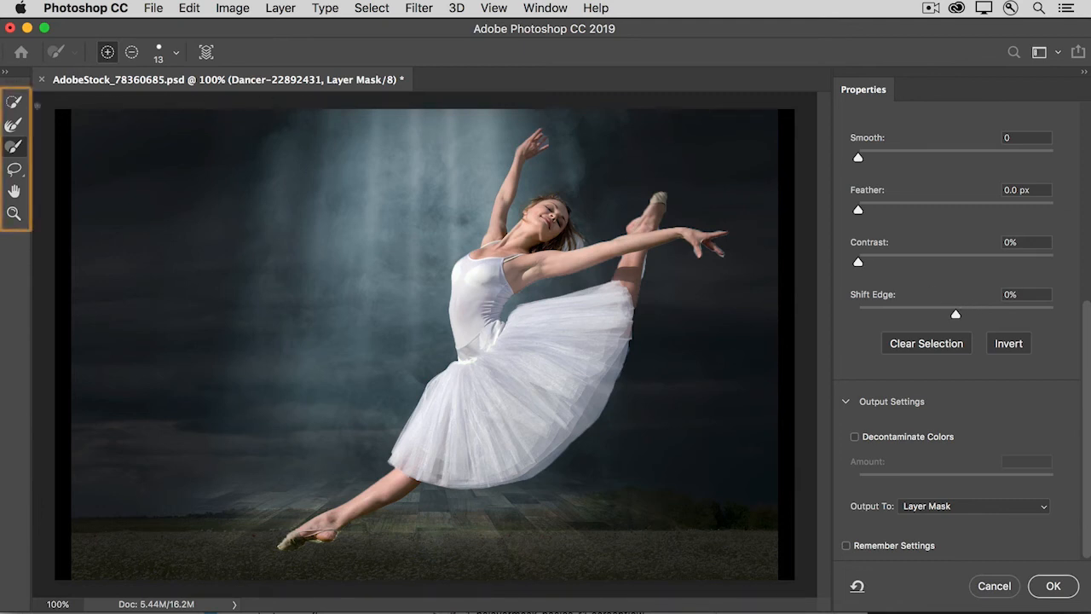
left_click(19, 126)
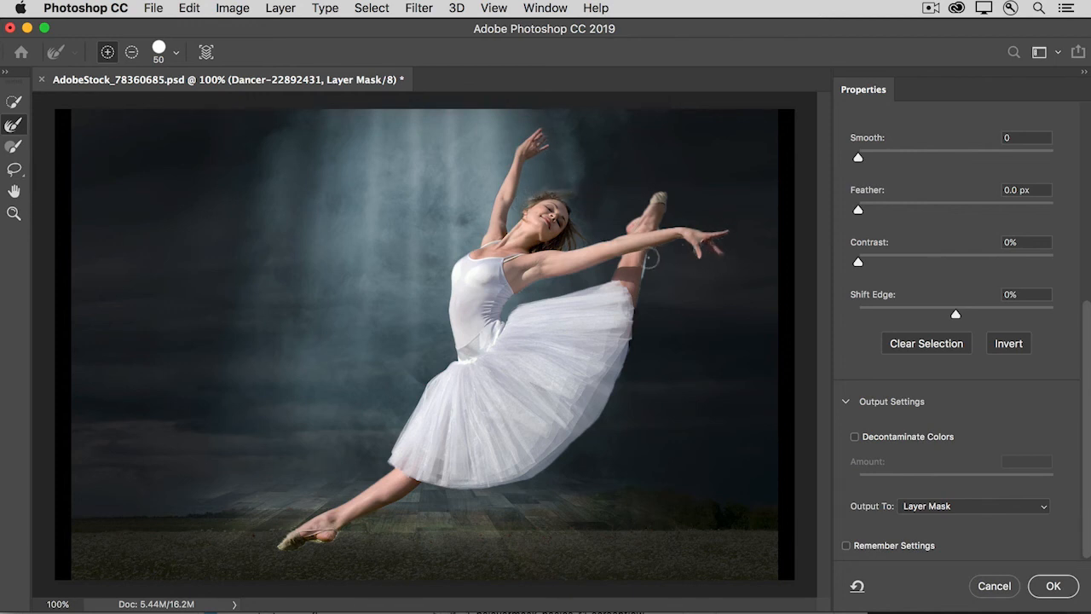
mouse_move(641, 305)
left_mouse_down()
mouse_move(619, 383)
mouse_move(441, 486)
left_mouse_up()
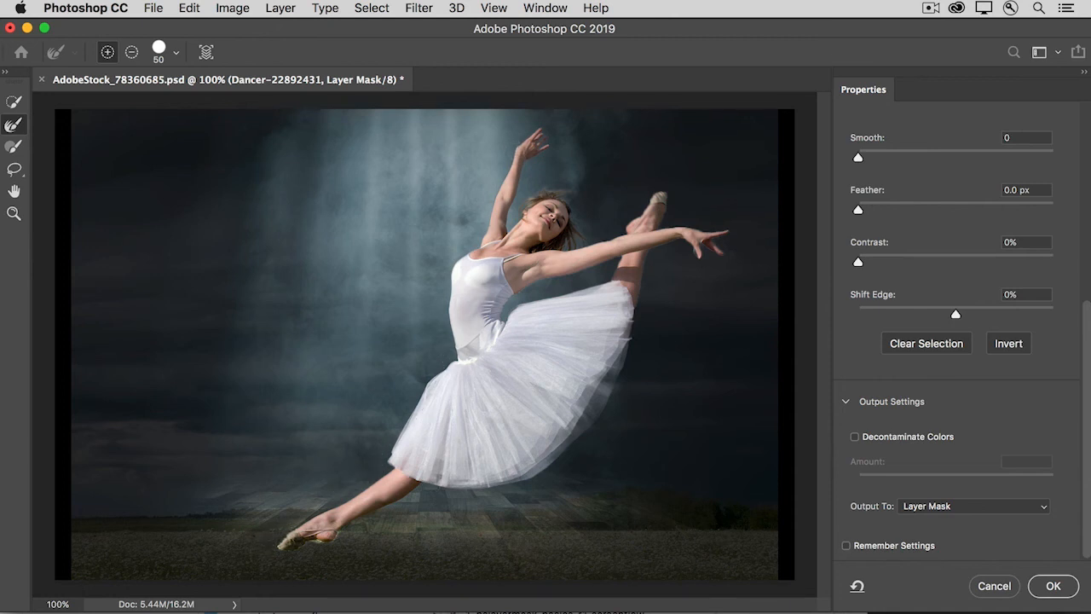
- Run the Refine Edge Brush over the ballerina's front foot, and paint the foot back into the mask with the size 13 Brush
mouse_move(295, 536)
left_mouse_down()
mouse_move(275, 547)
mouse_move(316, 553)
left_mouse_up()
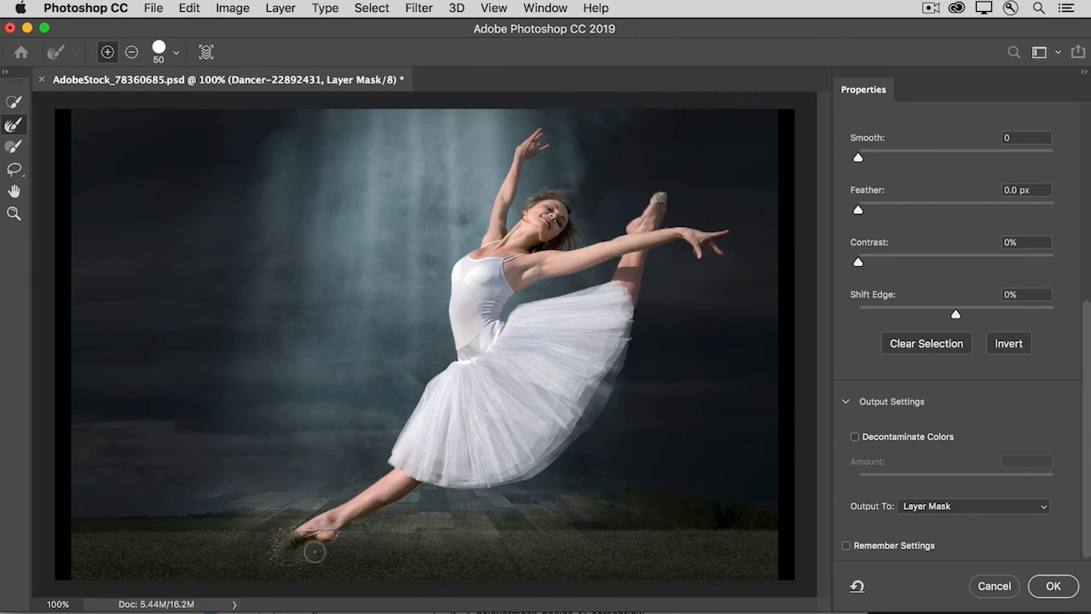
left_click(19, 150)
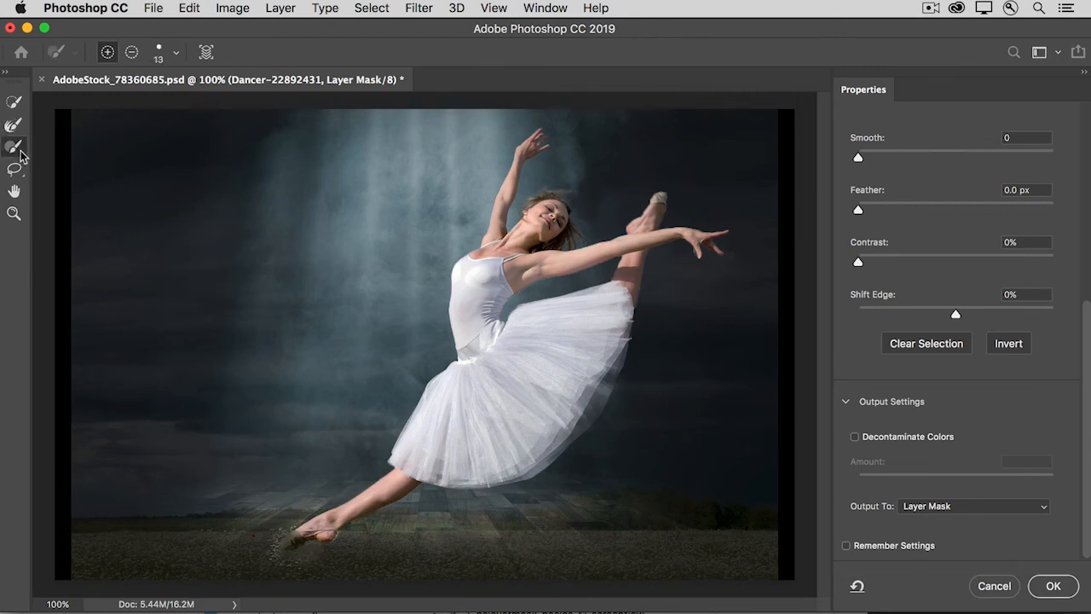
left_click_drag(296, 525, 292, 542)
key("r")
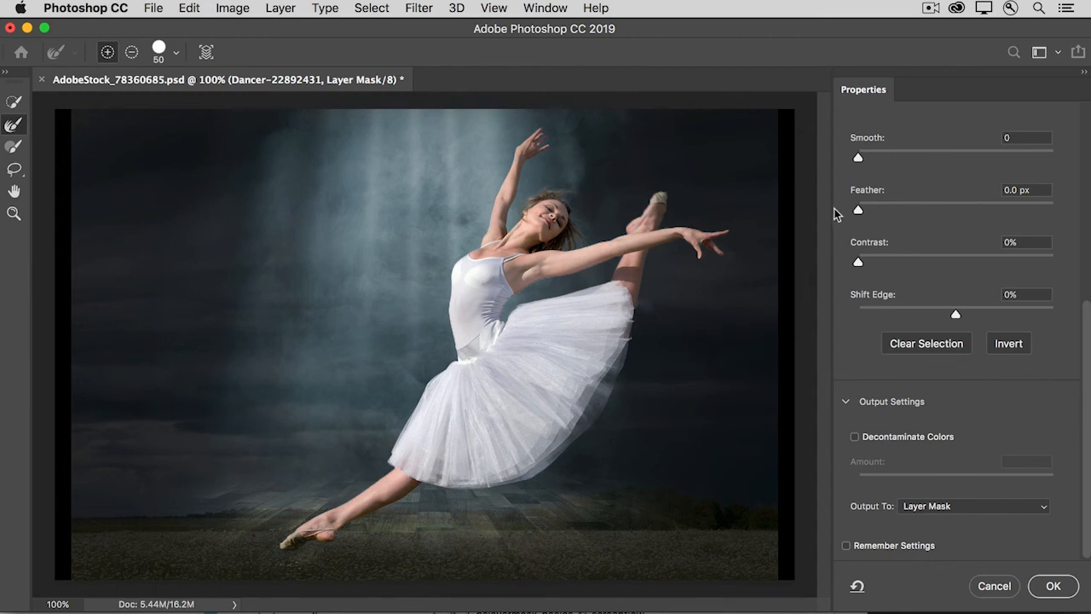
- Set the mask's global refinements to Smooth 5, Feather 0.0 px, Contrast 5% and Shift Edge -12%
left_click_drag(862, 158, 870, 162)
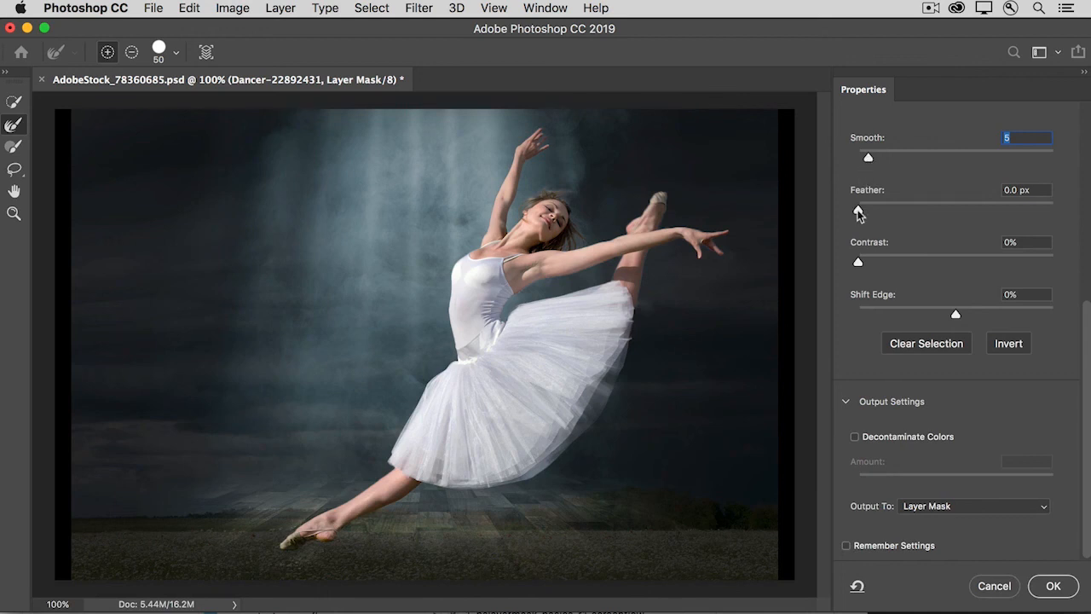
left_click_drag(858, 213, 861, 213)
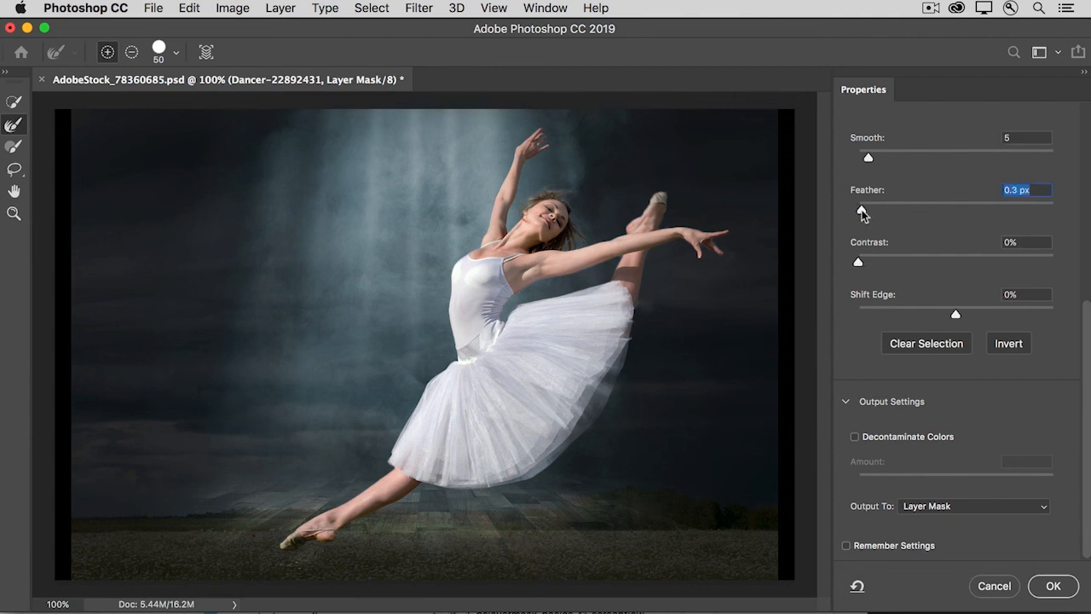
left_click_drag(858, 262, 869, 265)
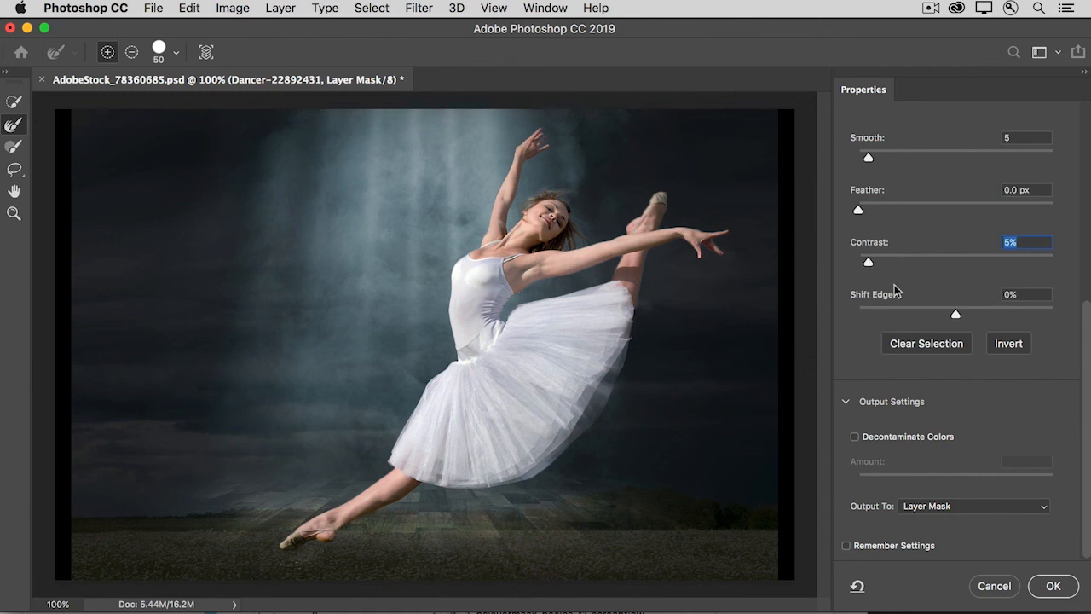
left_click_drag(953, 317, 943, 318)
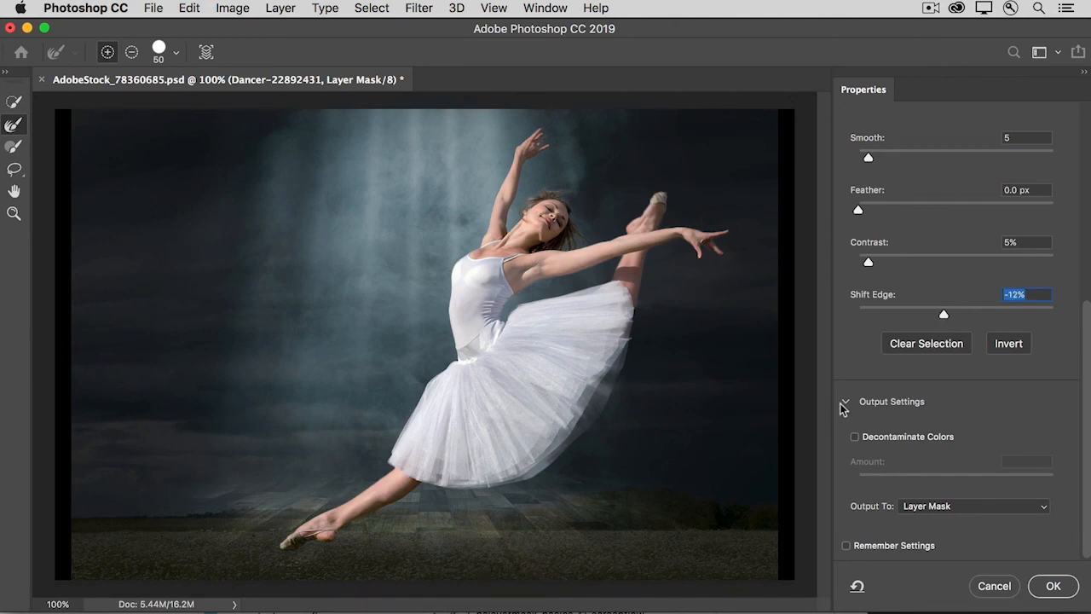
- Keep Layer Mask as the output and apply the Select and Mask refinements
left_click(1047, 510)
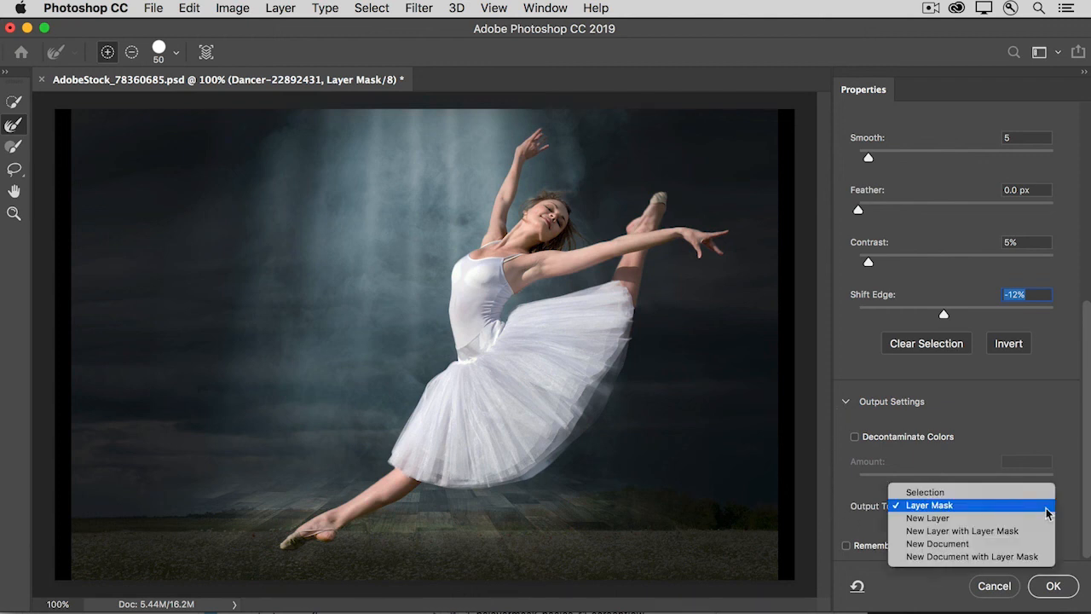
left_click(1047, 507)
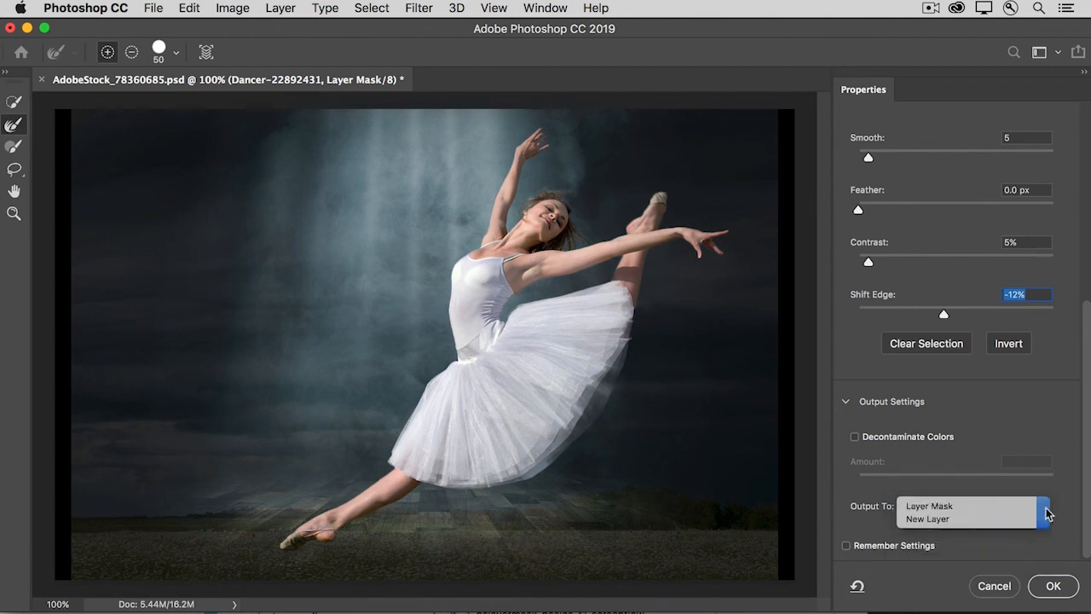
left_click(1050, 586)
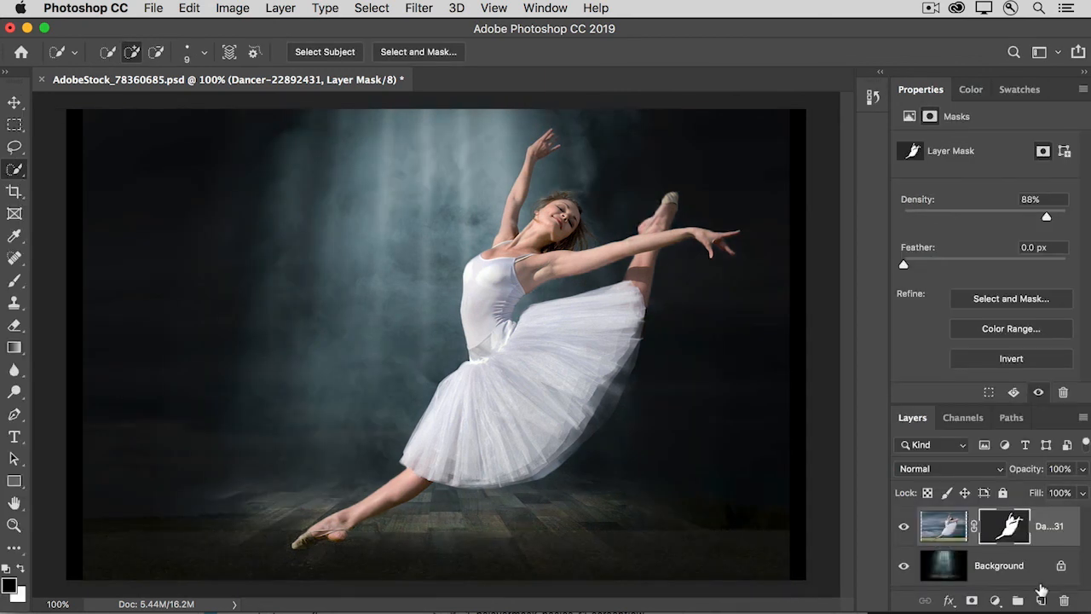